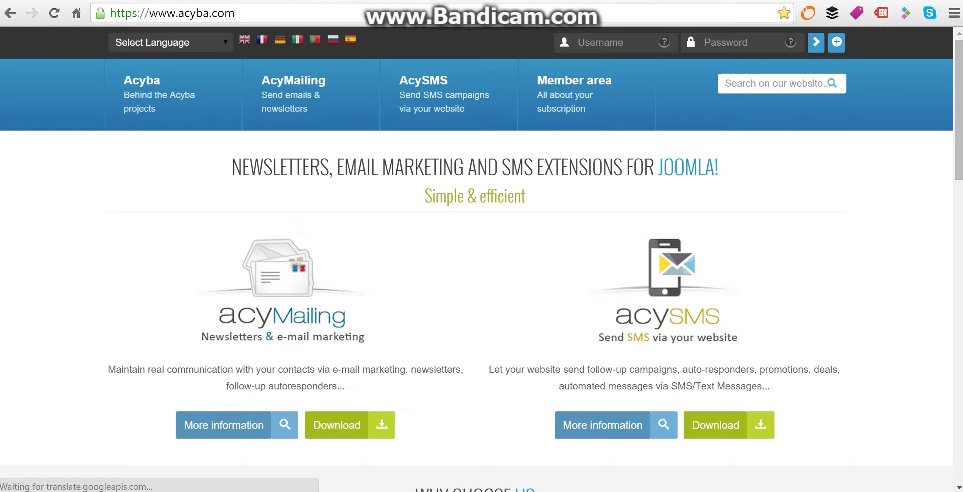
# Open acyba.com's AcyMailing All Features page from the AcyMailing mega-menu.
pyautogui.moveTo(293, 94)
pyautogui.moveTo(235, 13); pyautogui.dragTo(110, 13)
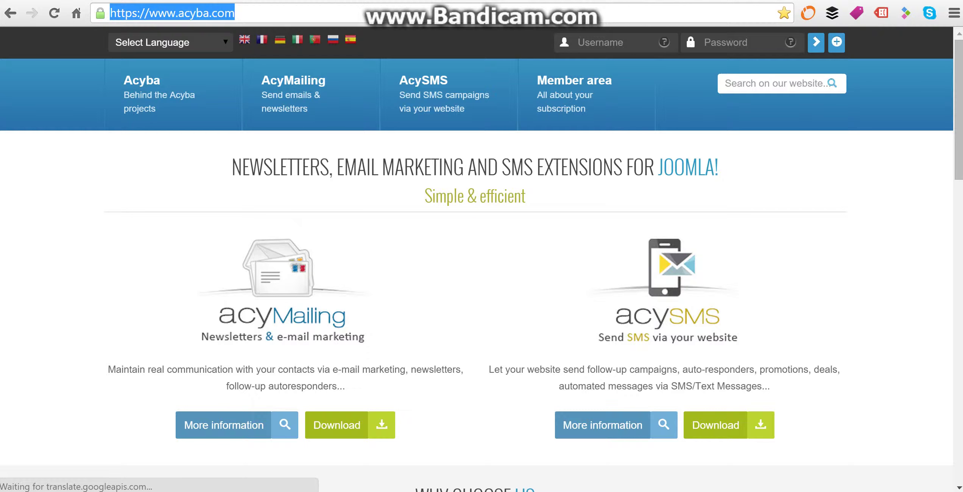
pyautogui.click(235, 13)
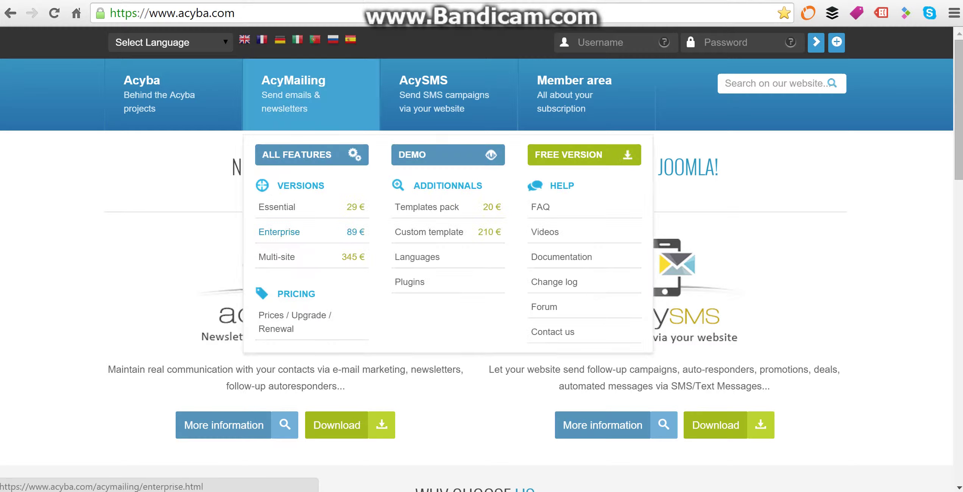
pyautogui.moveTo(295, 95)
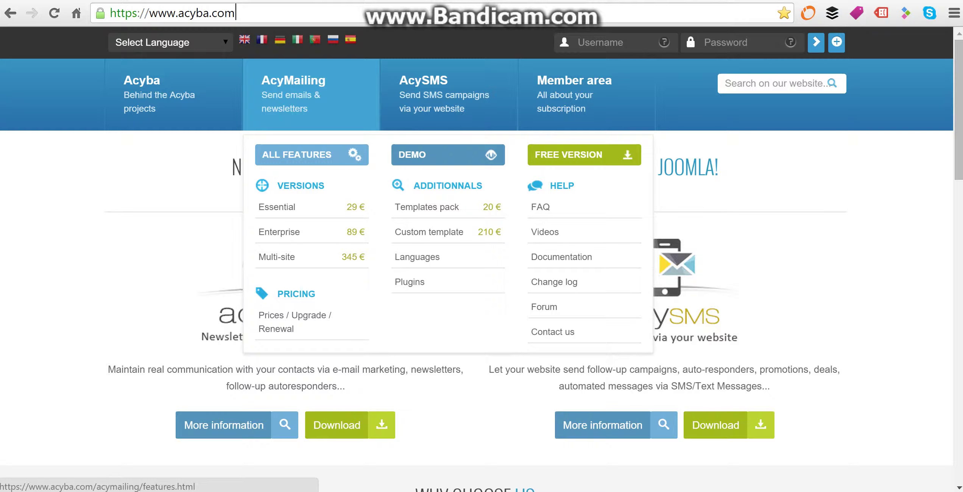
pyautogui.click(303, 155)
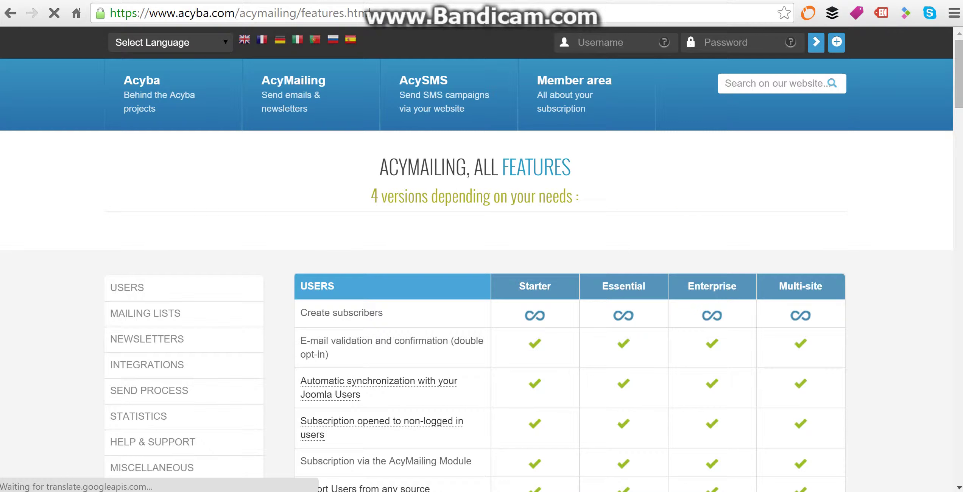
# Look over the Users feature table, highlighting the Essential version column.
pyautogui.moveTo(552, 286); pyautogui.dragTo(519, 286)
pyautogui.scroll(-5, 519, 286)
pyautogui.scroll(2, 519, 266)
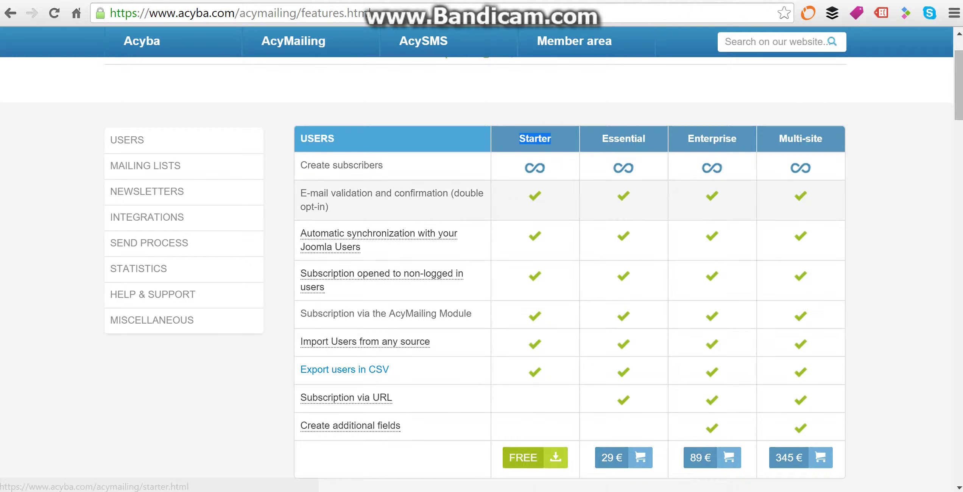
pyautogui.moveTo(603, 139)
pyautogui.mouseDown()
pyautogui.moveTo(822, 139)
pyautogui.moveTo(800, 466)
pyautogui.mouseUp()
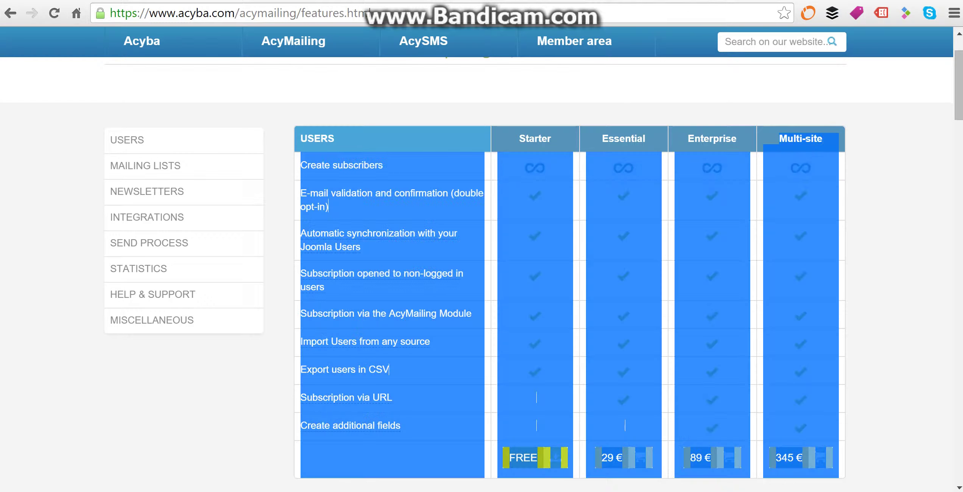
pyautogui.click(801, 166)
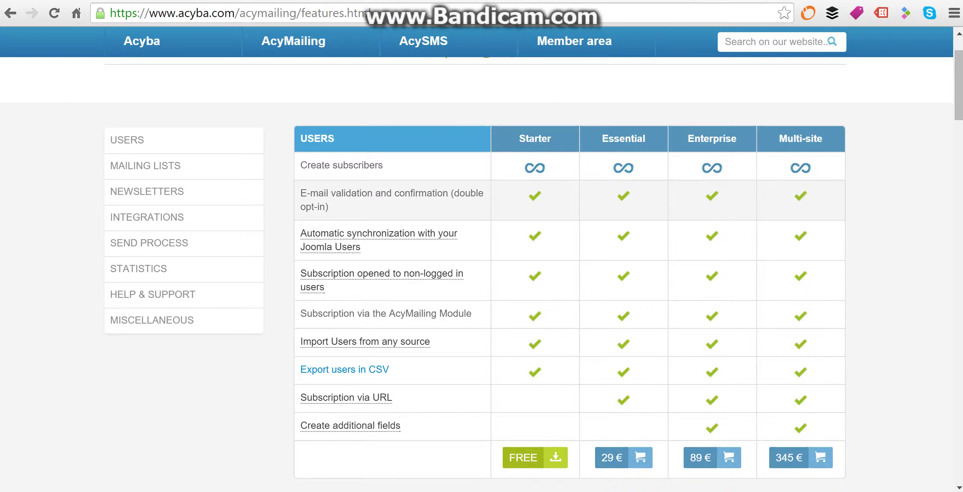
# Review the remaining plan comparisons down to the footer, then select the page address.
pyautogui.scroll(-12, 568, 265)
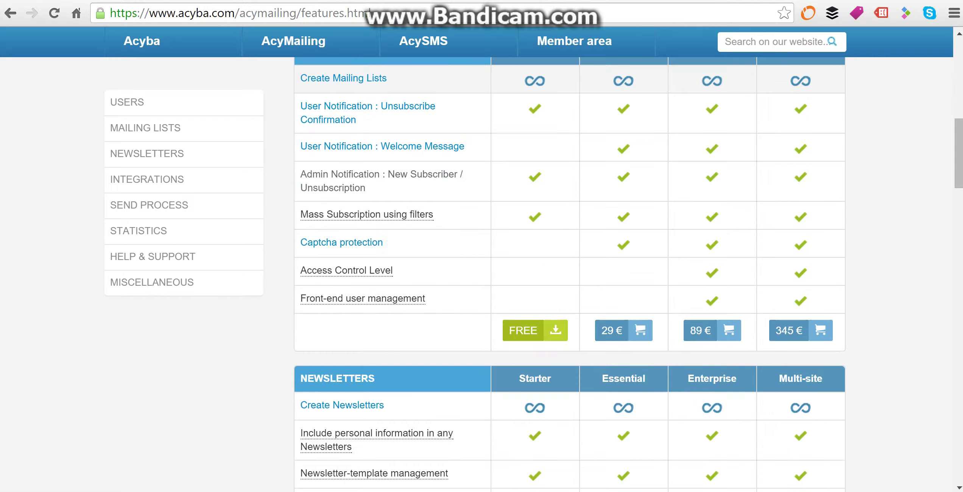
pyautogui.scroll(2, 568, 265)
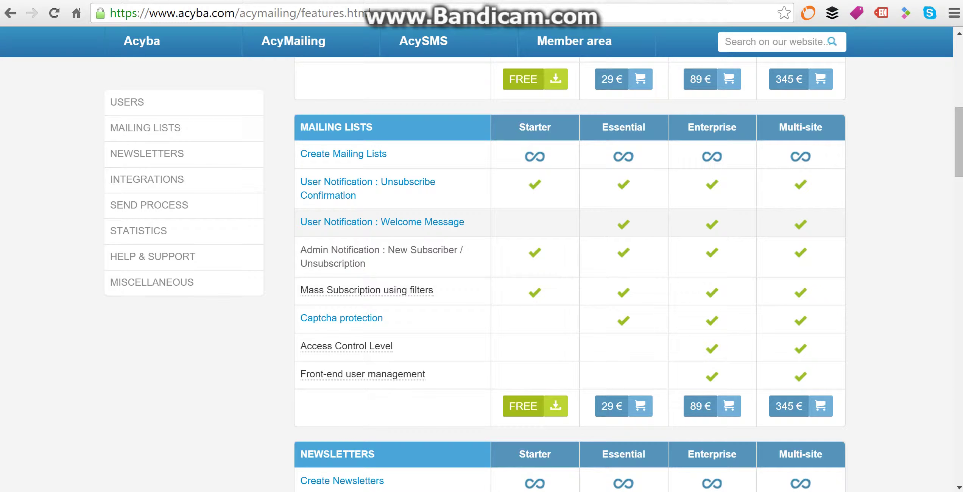
pyautogui.scroll(-8, 568, 265)
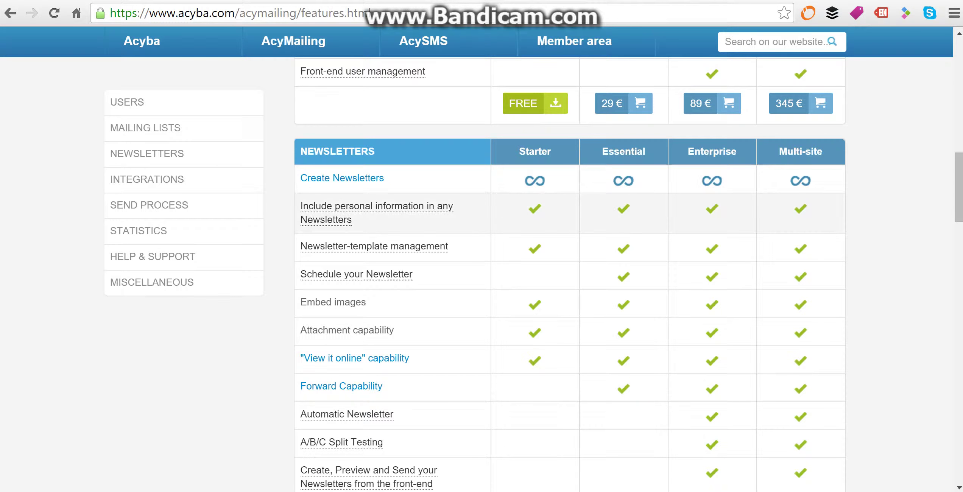
pyautogui.scroll(-6, 568, 265)
pyautogui.scroll(-2, 568, 265)
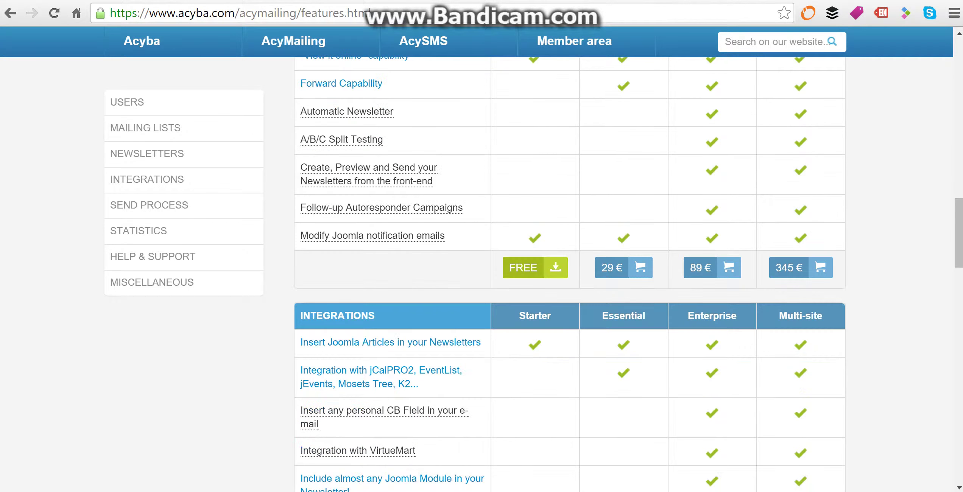
pyautogui.scroll(-20, 568, 265)
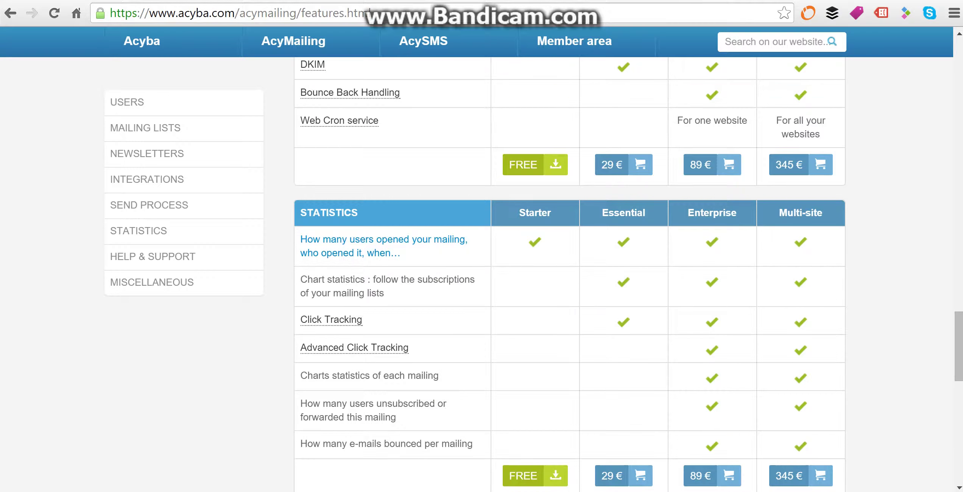
pyautogui.scroll(-12, 568, 265)
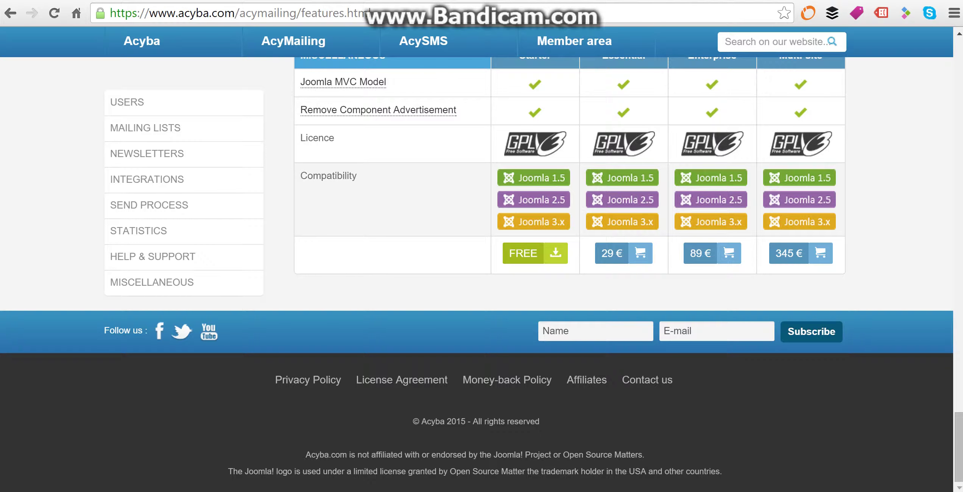
pyautogui.click(139, 230)
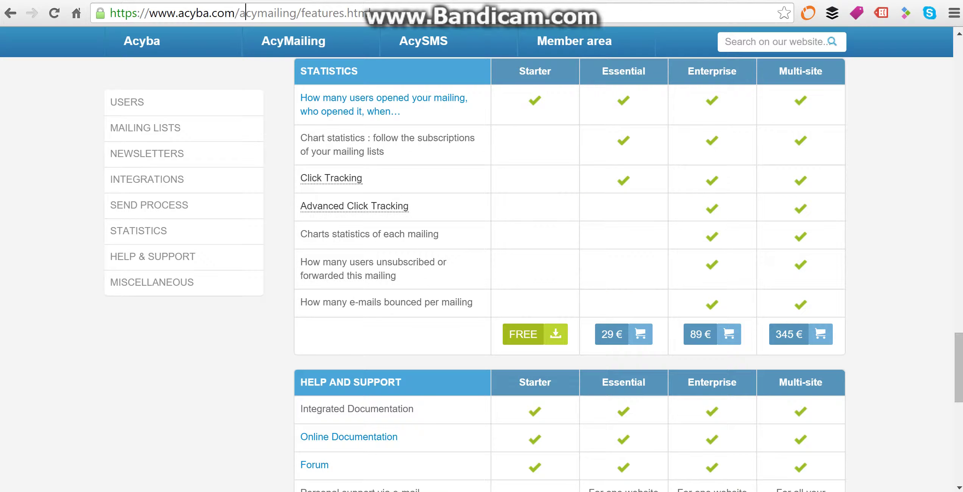
pyautogui.click(246, 12)
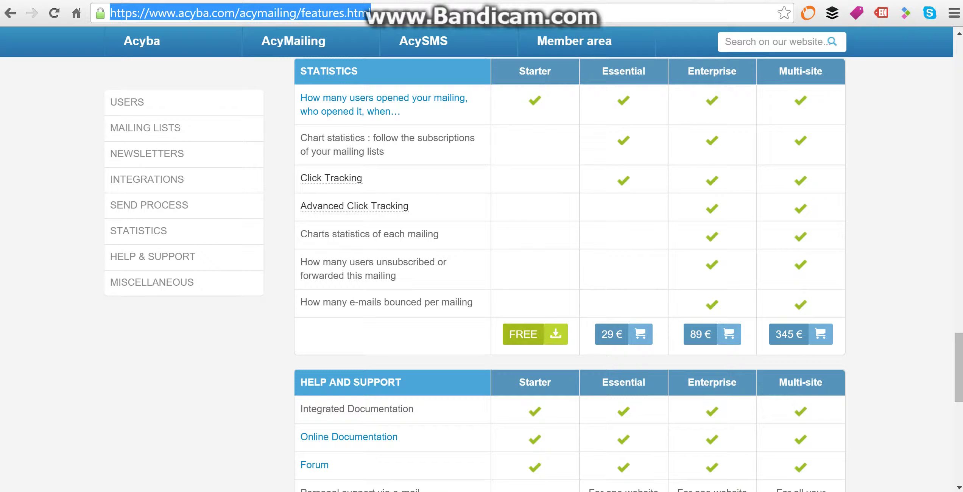
# Log in to the clarenceling.com Joomla administrator backend.
pyautogui.write('www.clarenceling.com')
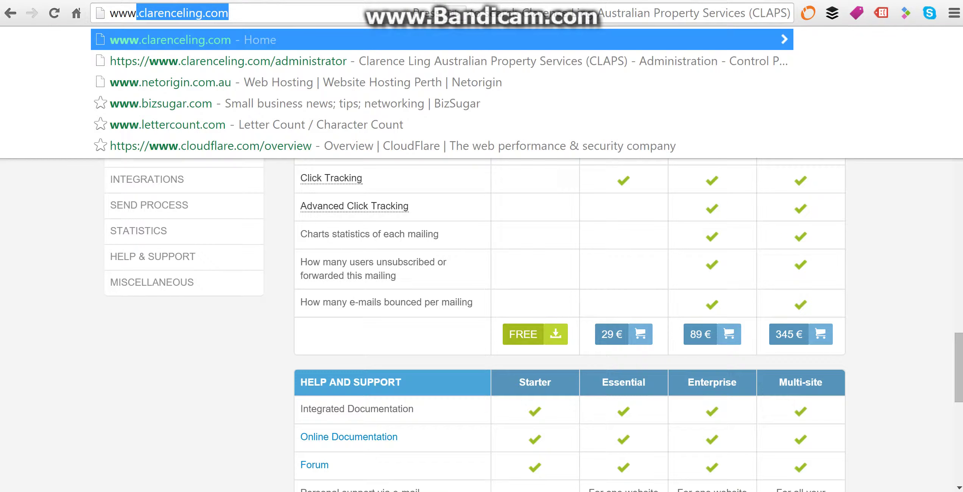
pyautogui.press('Down')
pyautogui.press('Return')
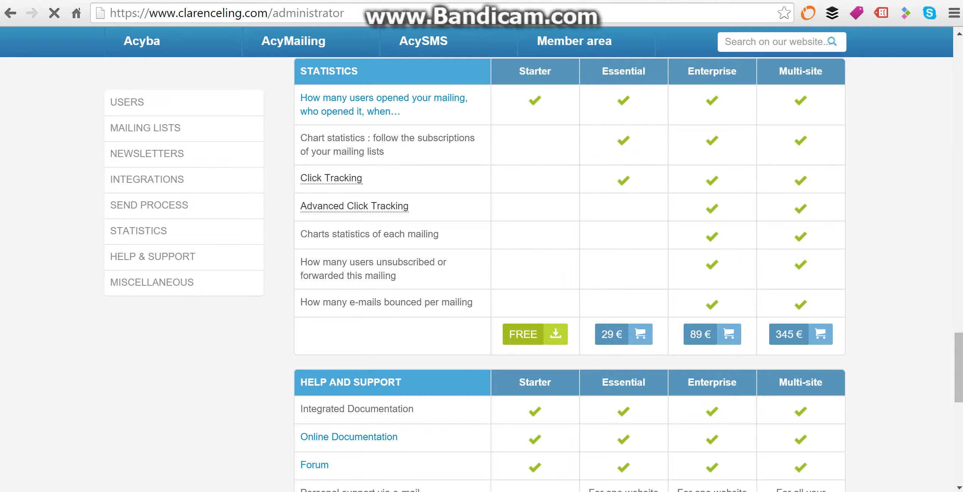
pyautogui.moveTo(423, 41)
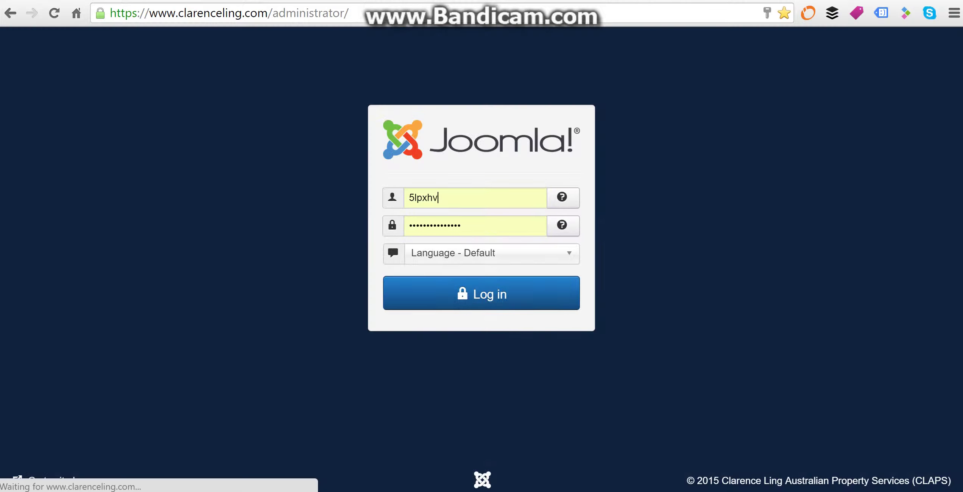
pyautogui.press('Return')
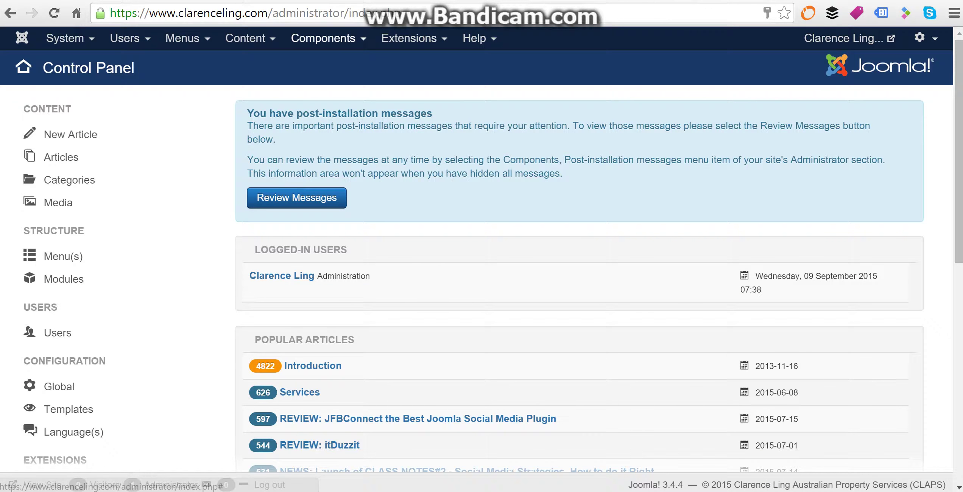
# Open the AcyMailing control panel from the Components menu.
pyautogui.click(323, 38)
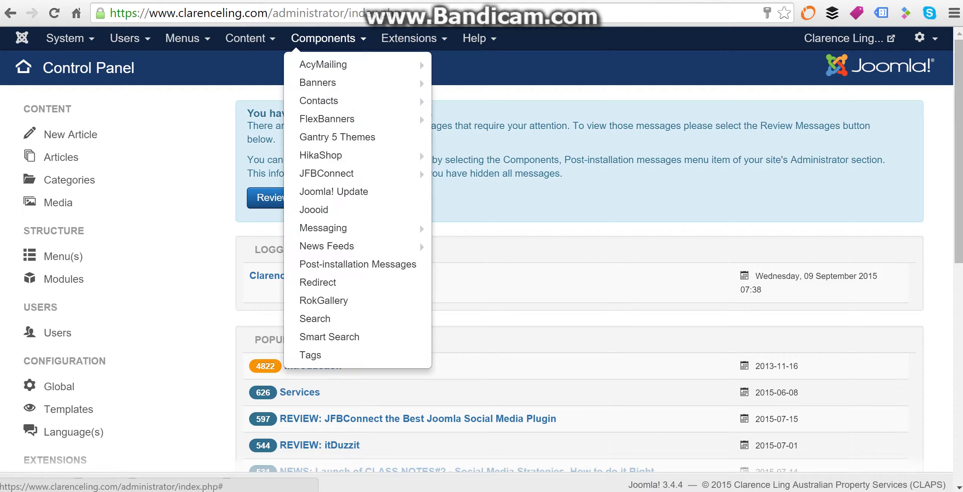
pyautogui.moveTo(341, 65)
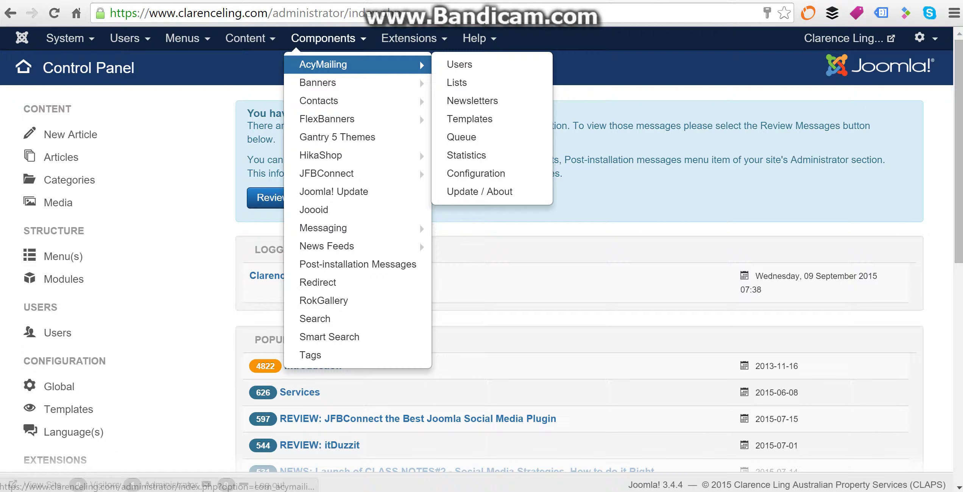
pyautogui.click(341, 64)
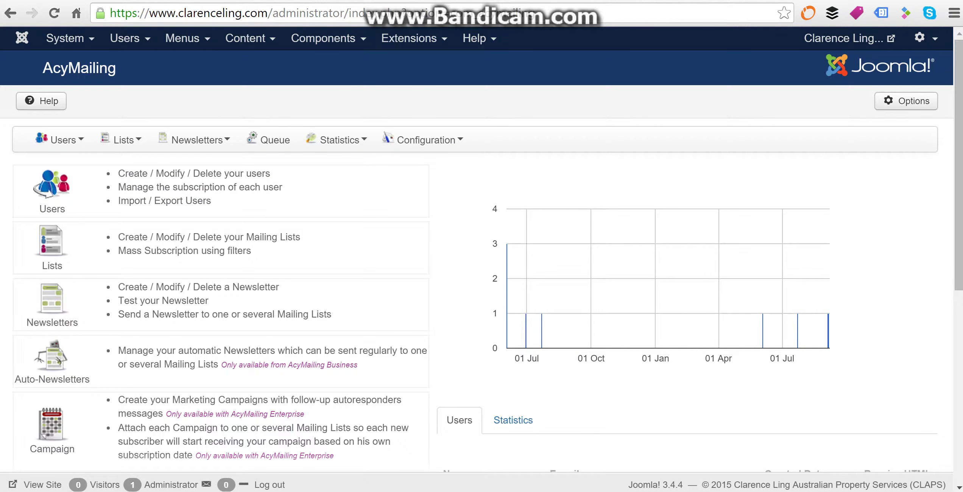
# Review the AcyMailing Starter 4.9.4 dashboard and its nine recent subscribers.
pyautogui.scroll(-2, 482, 265)
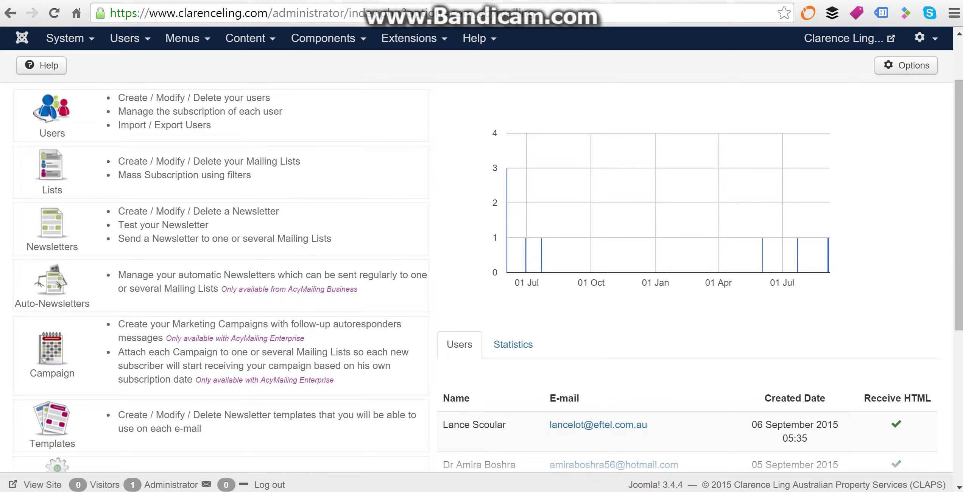
pyautogui.scroll(-7, 482, 265)
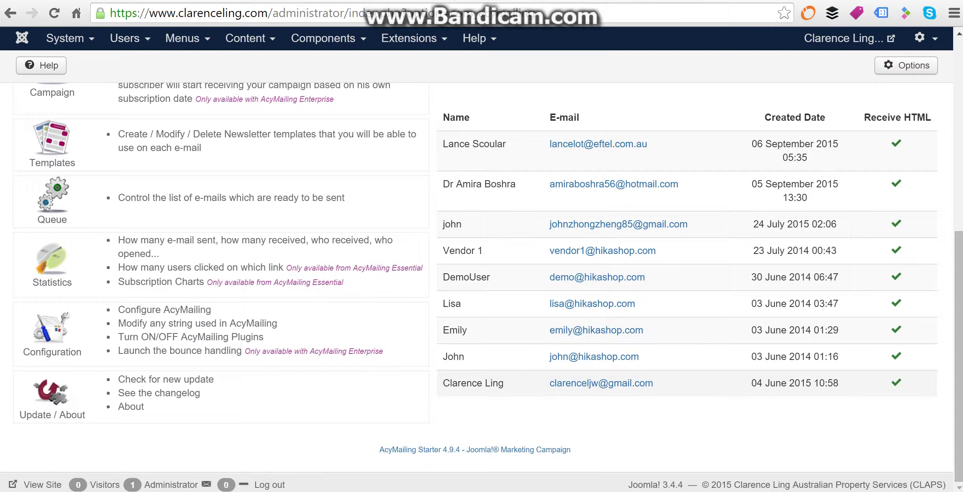
pyautogui.scroll(8, 482, 265)
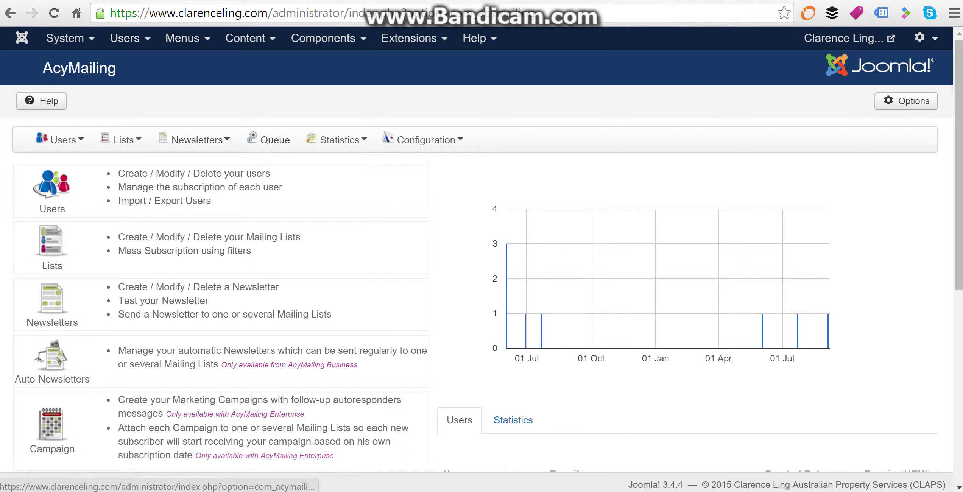
pyautogui.moveTo(197, 140)
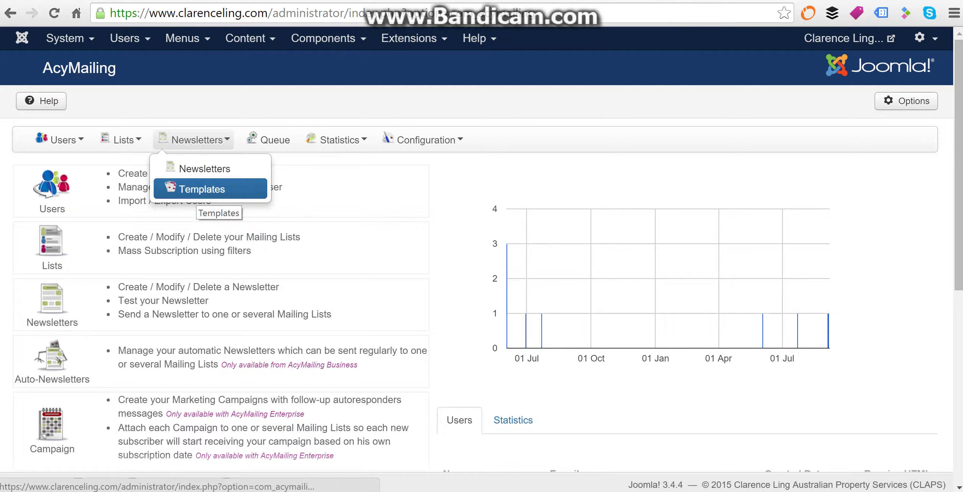
# Open the Templates list and the Product Catalogue template for editing.
pyautogui.click(198, 191)
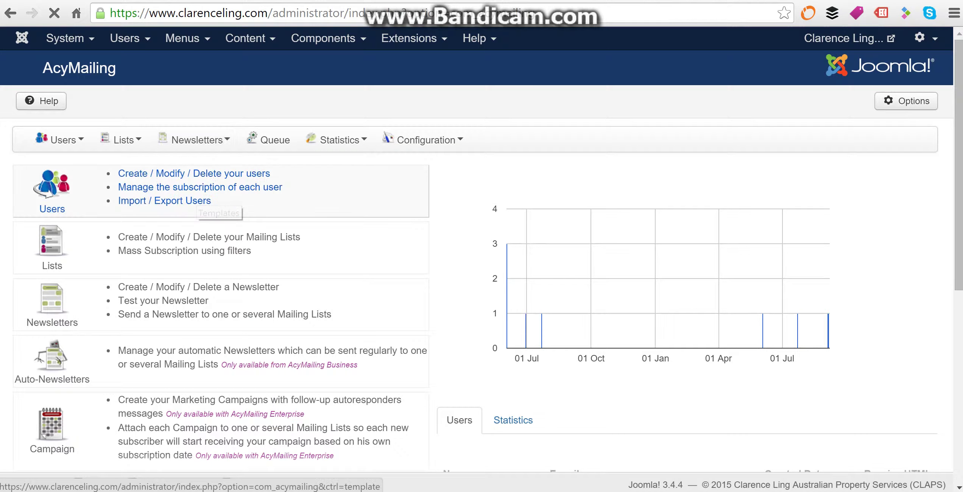
pyautogui.scroll(-5, 482, 265)
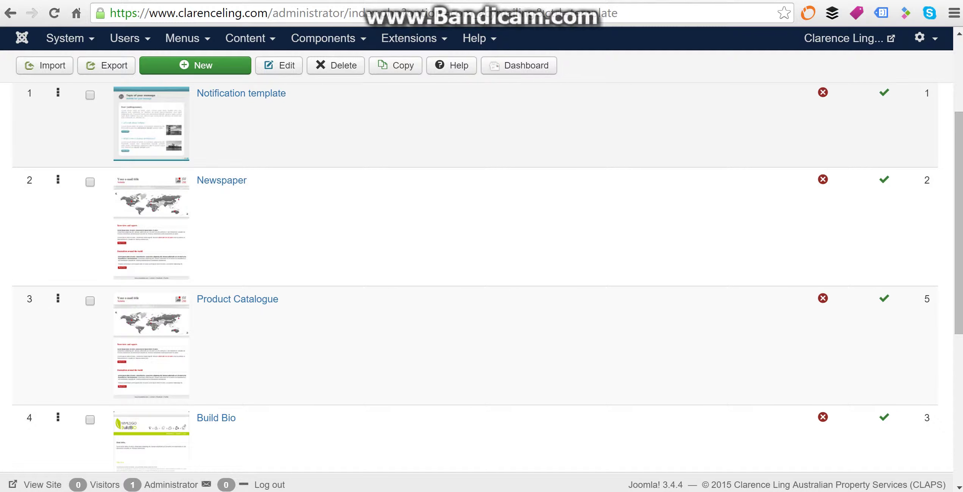
pyautogui.scroll(-5, 481, 266)
pyautogui.scroll(4, 237, 224)
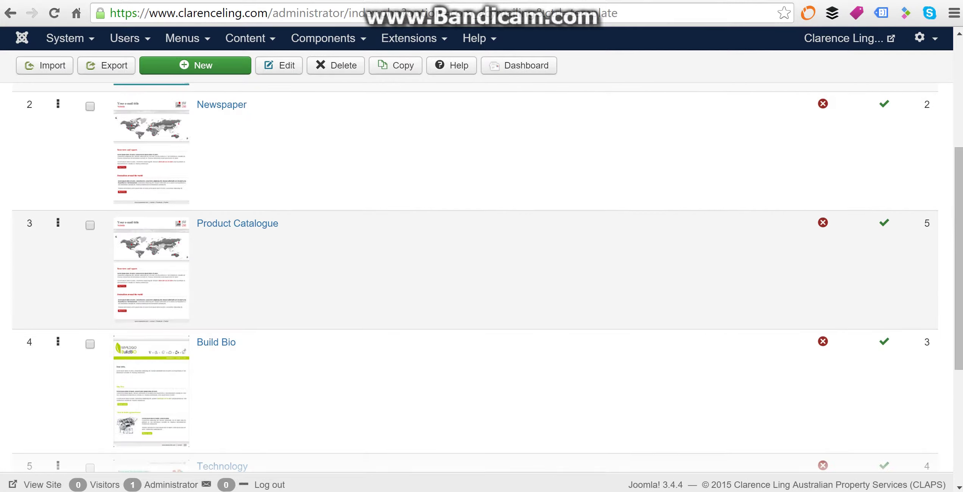
pyautogui.click(237, 223)
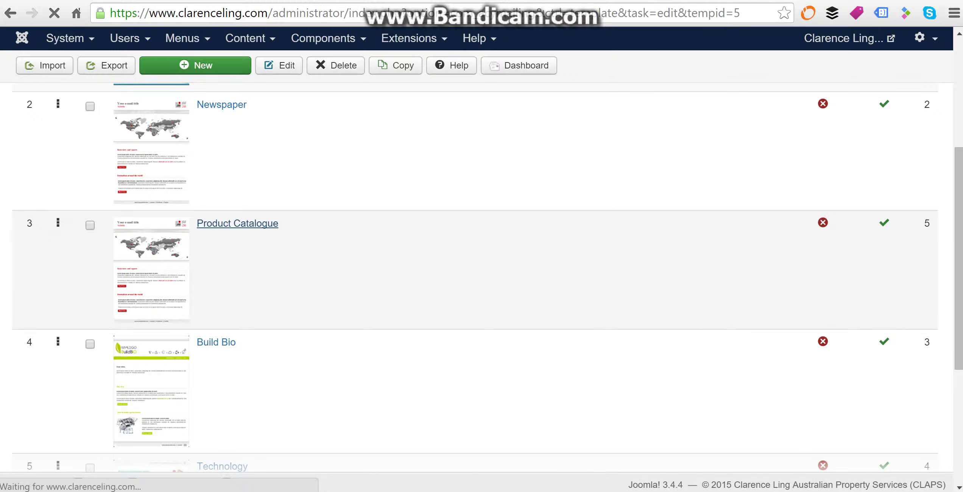
# Scroll through the template's HTML Version content listing the CLASS NOTES articles.
pyautogui.scroll(-12, 481, 265)
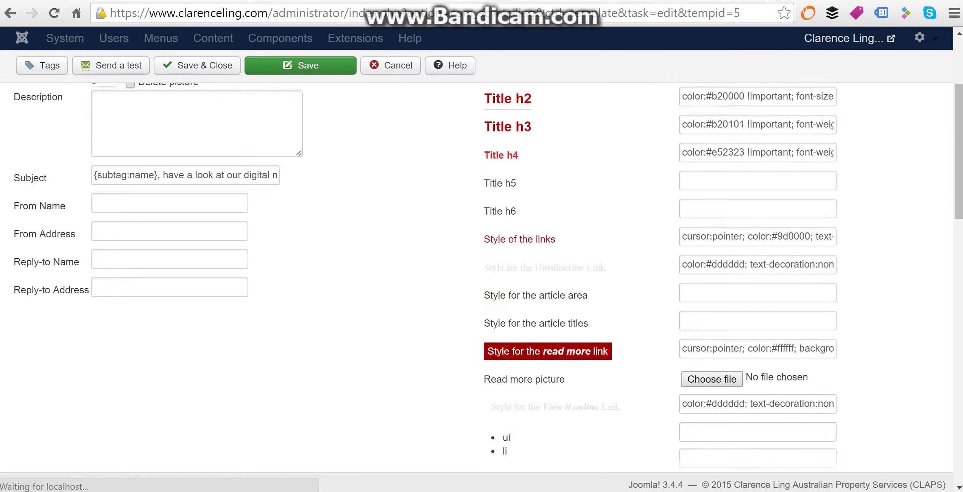
pyautogui.scroll(-3, 435, 374)
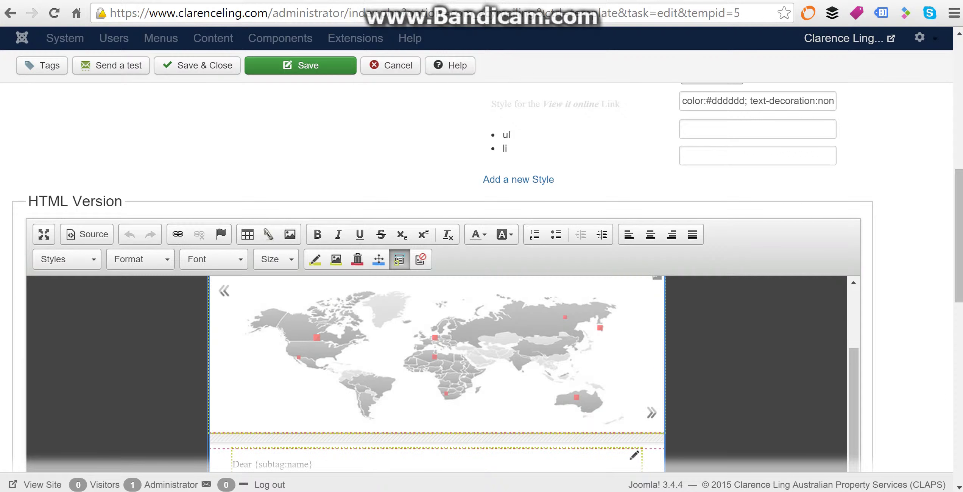
pyautogui.scroll(6, 436, 374)
pyautogui.scroll(-2, 482, 277)
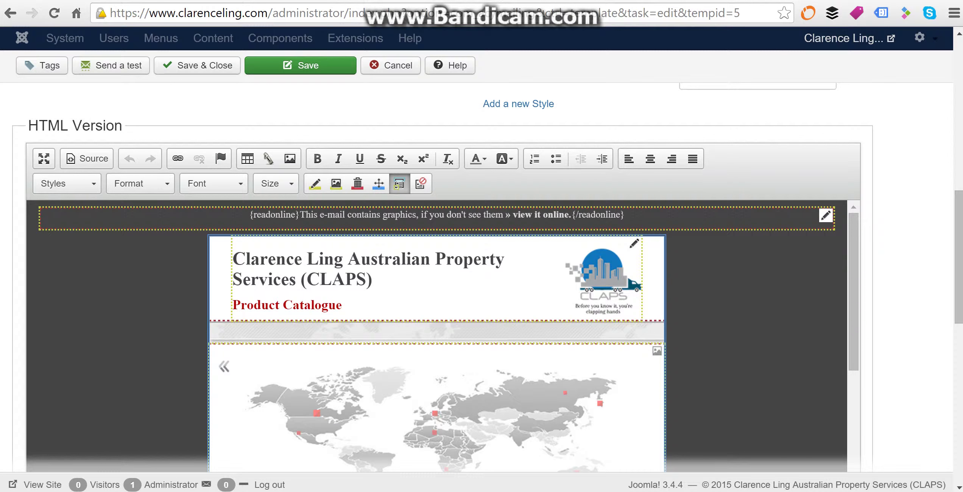
pyautogui.scroll(-4, 436, 337)
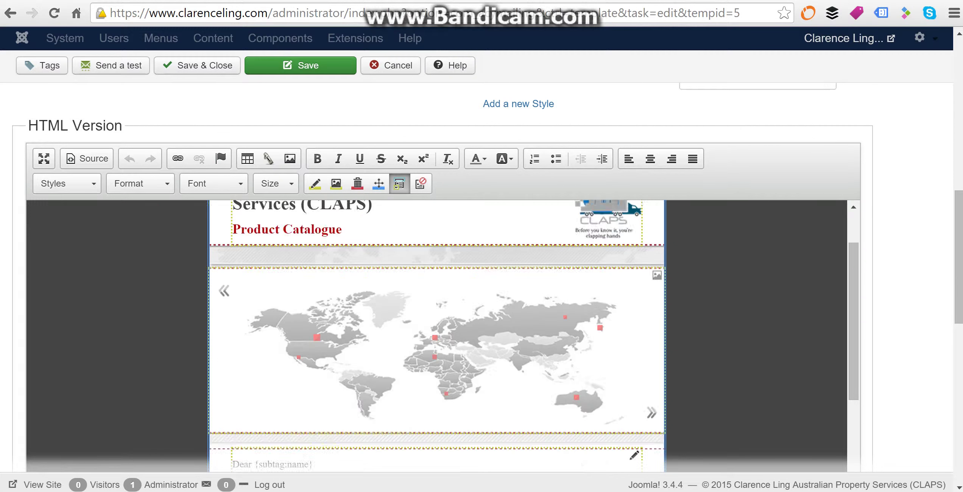
pyautogui.scroll(-2, 435, 277)
pyautogui.moveTo(313, 313); pyautogui.dragTo(232, 313)
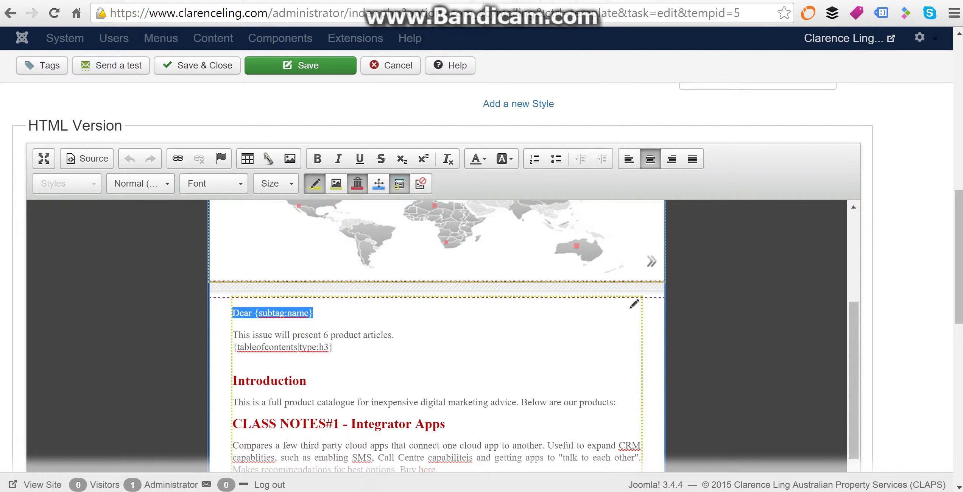
# Select the intro line, table-of-contents tag line, Introduction and Integrator Apps headings.
pyautogui.click(323, 336)
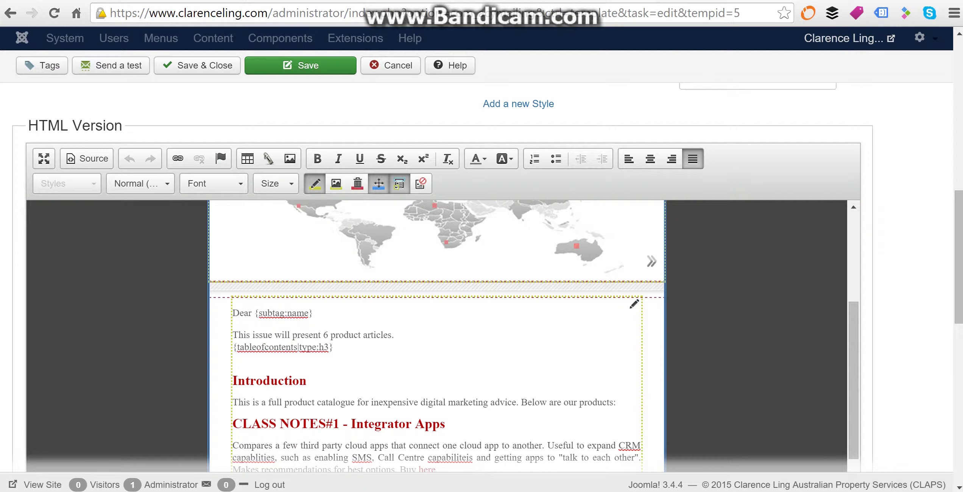
pyautogui.moveTo(640, 348); pyautogui.dragTo(232, 347)
pyautogui.click(306, 381)
pyautogui.scroll(-2, 436, 341)
pyautogui.moveTo(306, 305); pyautogui.dragTo(233, 305)
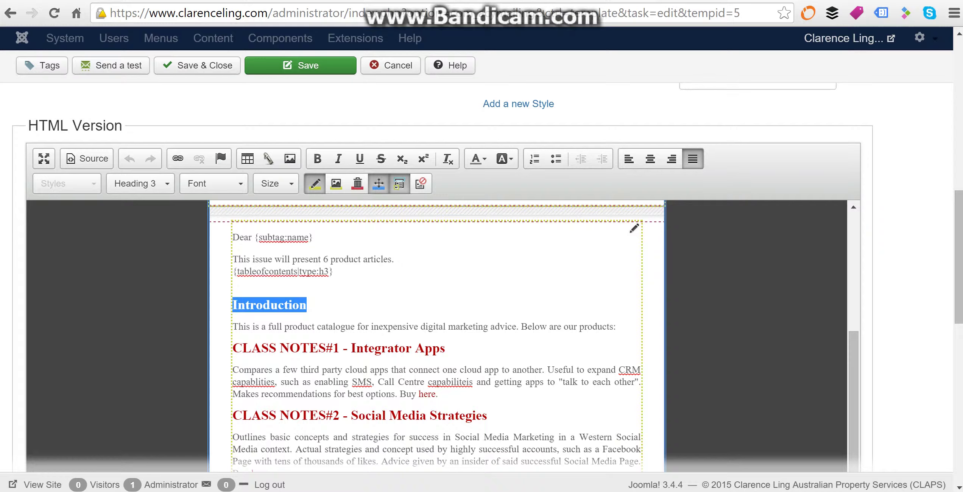
pyautogui.moveTo(446, 348); pyautogui.dragTo(232, 235)
pyautogui.click(357, 348)
pyautogui.scroll(-8, 436, 341)
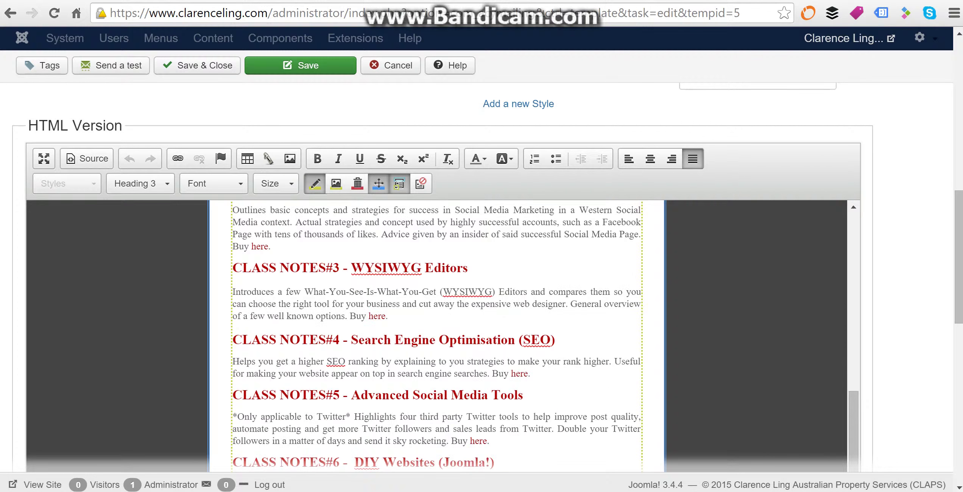
pyautogui.scroll(10, 435, 303)
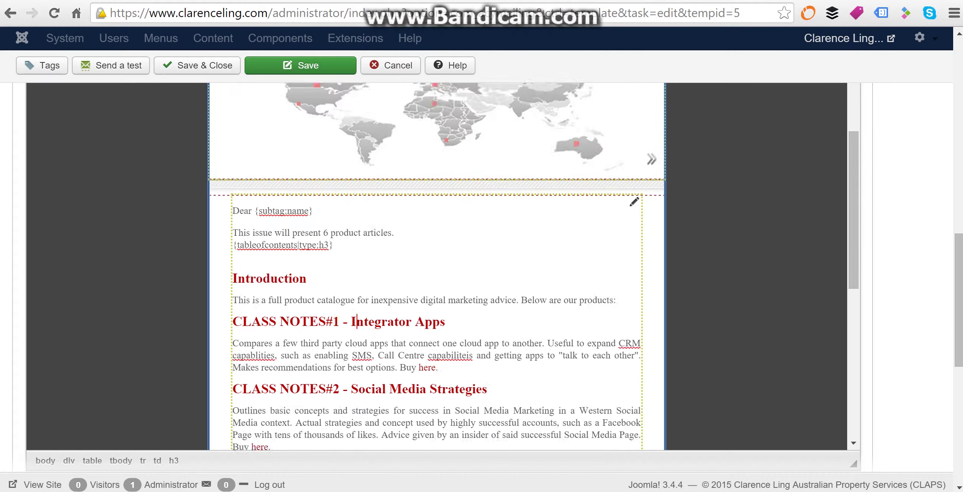
# Return to the top of the Product Catalogue template and bring up the Send a test panel.
pyautogui.scroll(10, 435, 303)
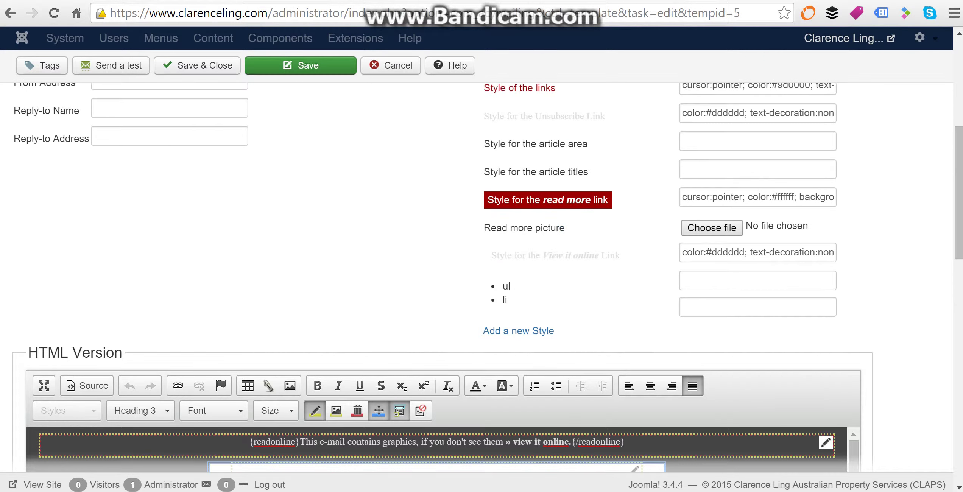
pyautogui.scroll(4, 480, 265)
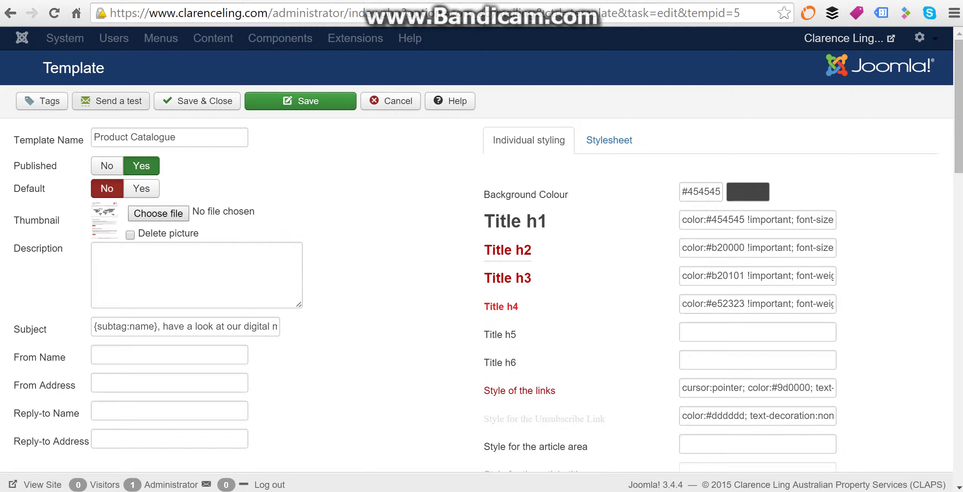
pyautogui.click(111, 101)
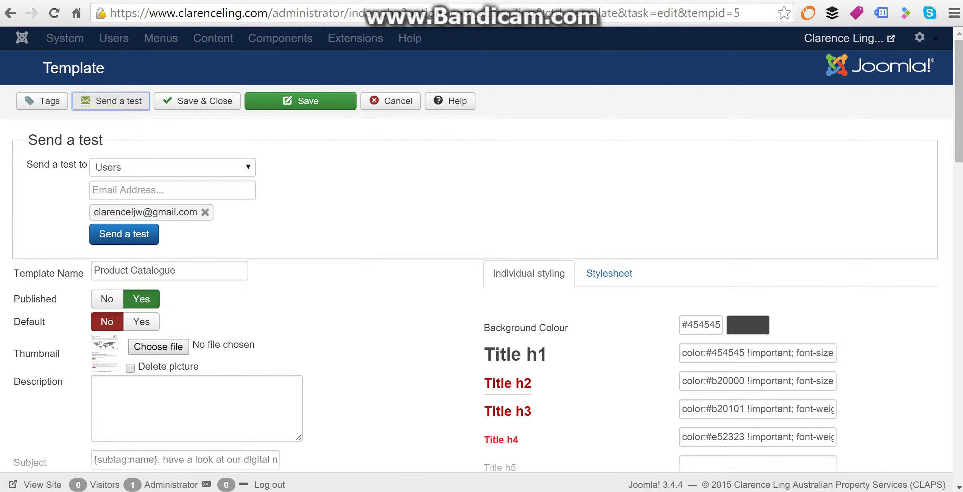
# Send the Product Catalogue template as a test email and navigate the browser to Gmail.
pyautogui.click(124, 234)
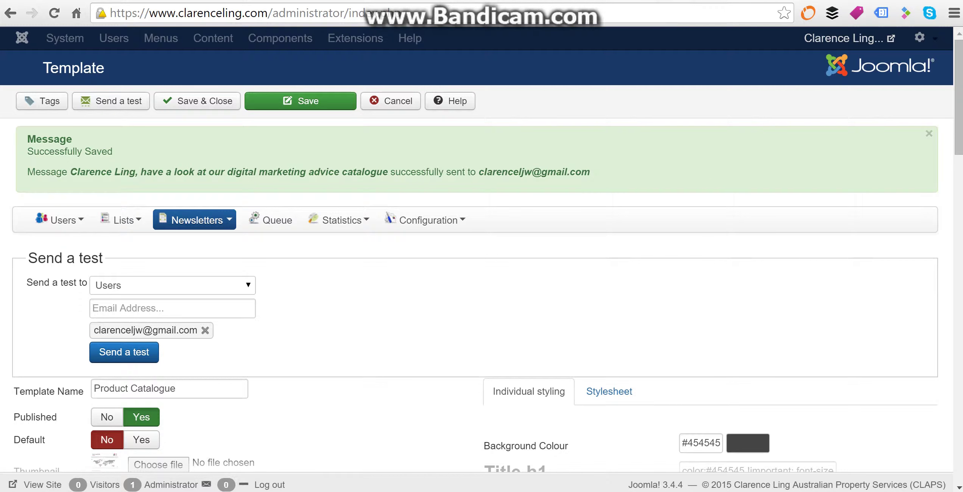
pyautogui.hotkey('ctrl', 'l')
pyautogui.write('gma')
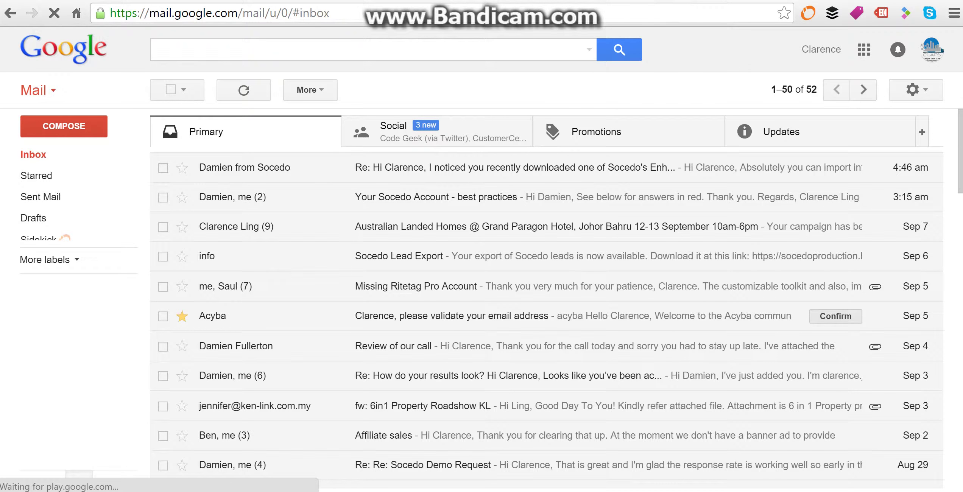
# Bring up the list of signed-in Google accounts to switch accounts.
pyautogui.click(933, 50)
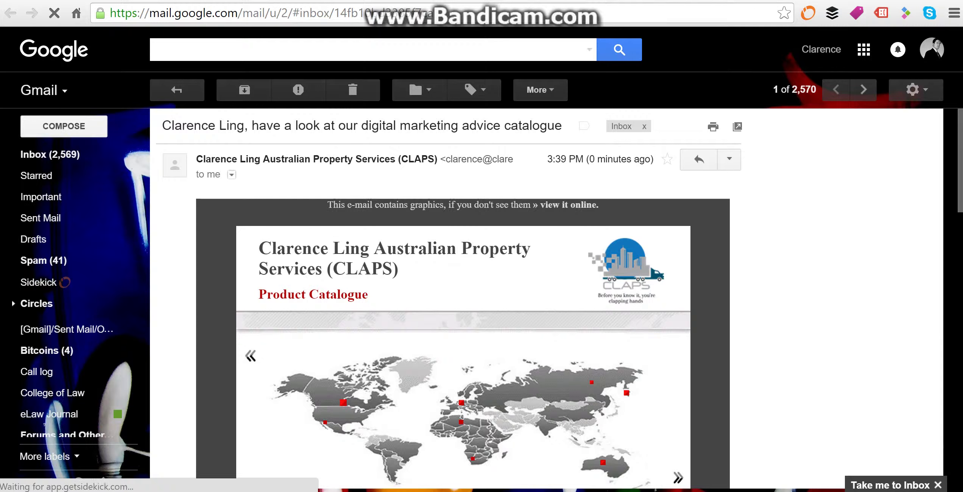
# Scroll through the received CLAPS Product Catalogue test newsletter.
pyautogui.scroll(-2, 462, 341)
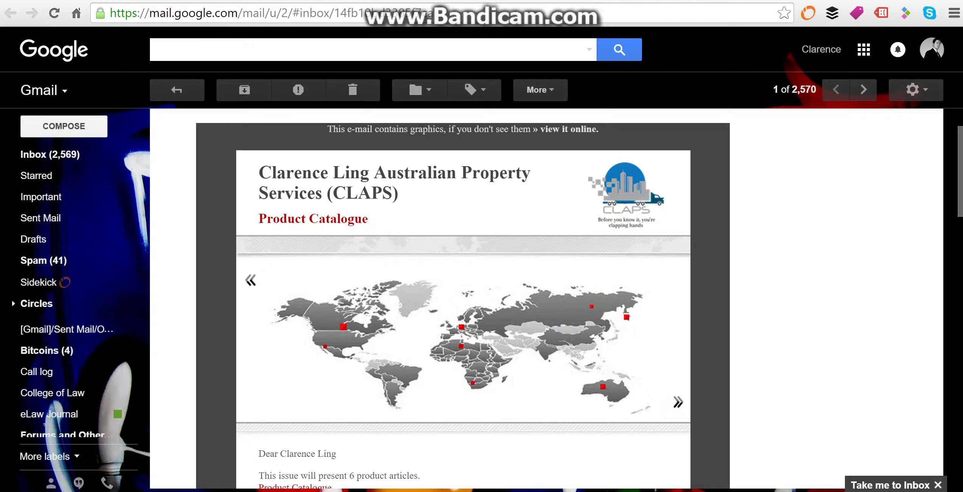
pyautogui.scroll(-6, 463, 299)
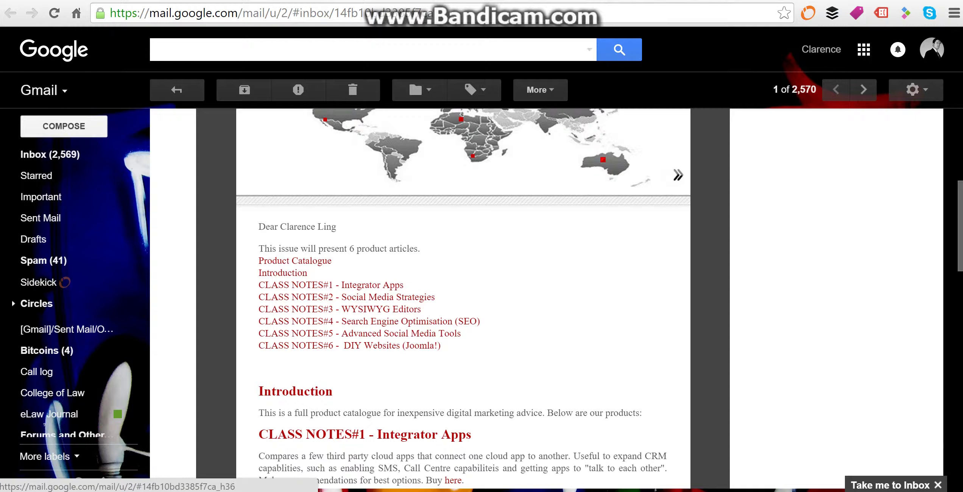
pyautogui.scroll(-10, 464, 299)
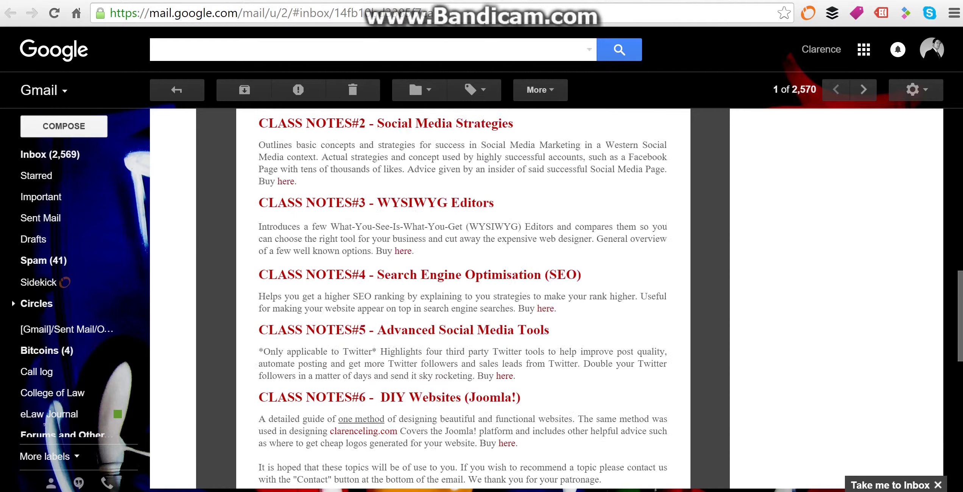
pyautogui.scroll(-2, 505, 300)
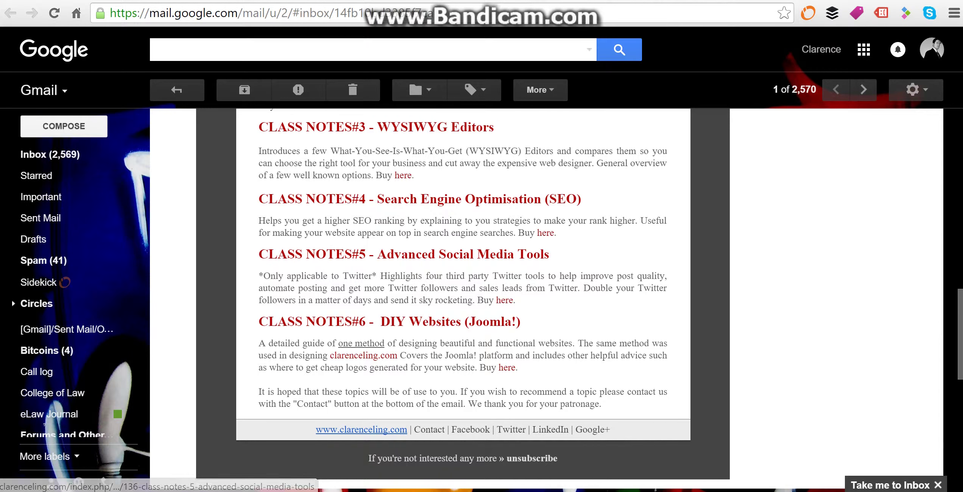
pyautogui.scroll(-4, 505, 300)
pyautogui.scroll(17, 463, 299)
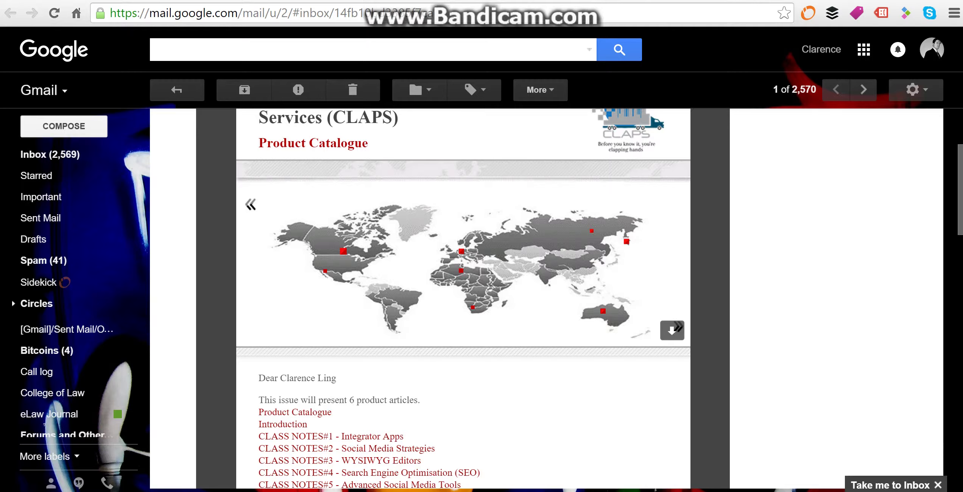
# Go back to the email's top, then load the clarenceling.com administrator control panel.
pyautogui.scroll(4, 463, 265)
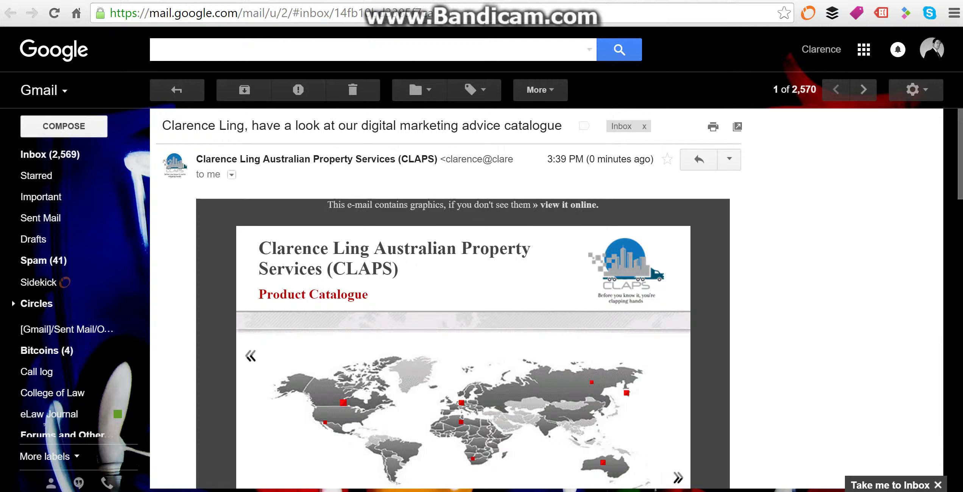
pyautogui.hotkey('ctrl', 'l')
pyautogui.write('ww')
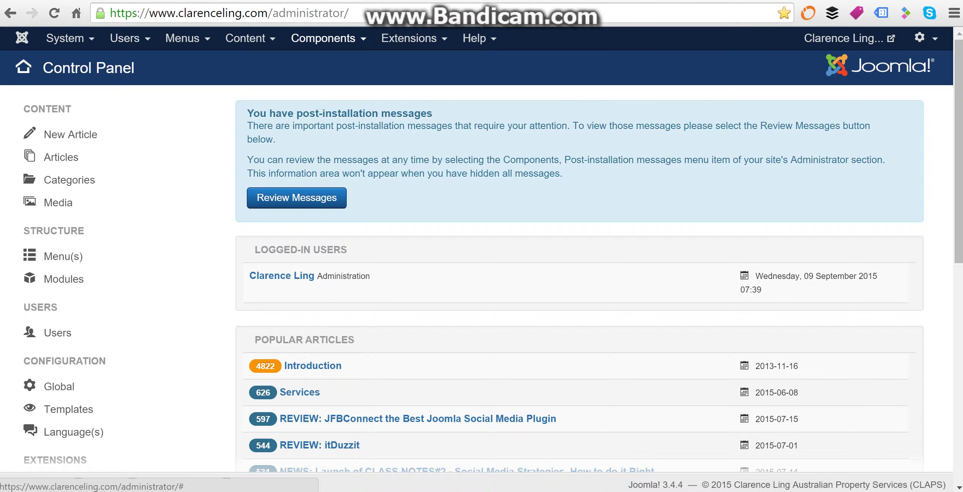
pyautogui.click(323, 38)
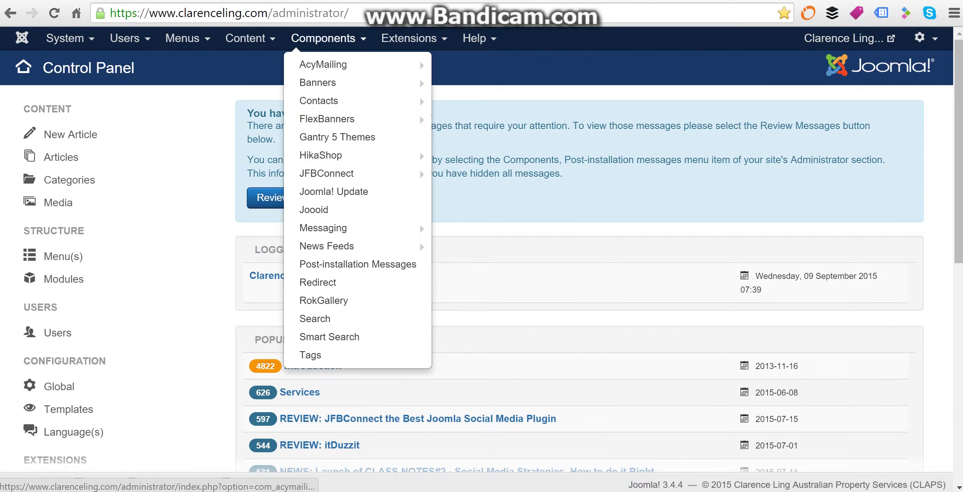
pyautogui.hotkey('ctrl', 'l')
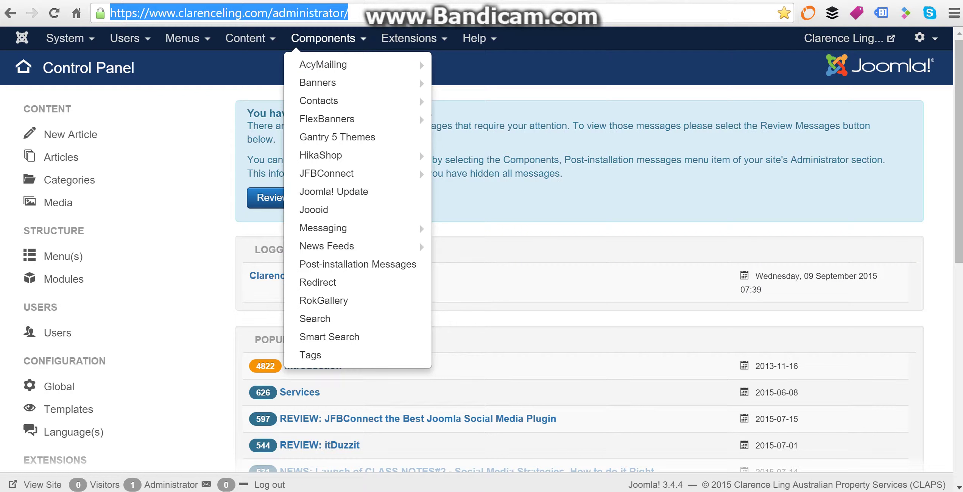
pyautogui.click(674, 159)
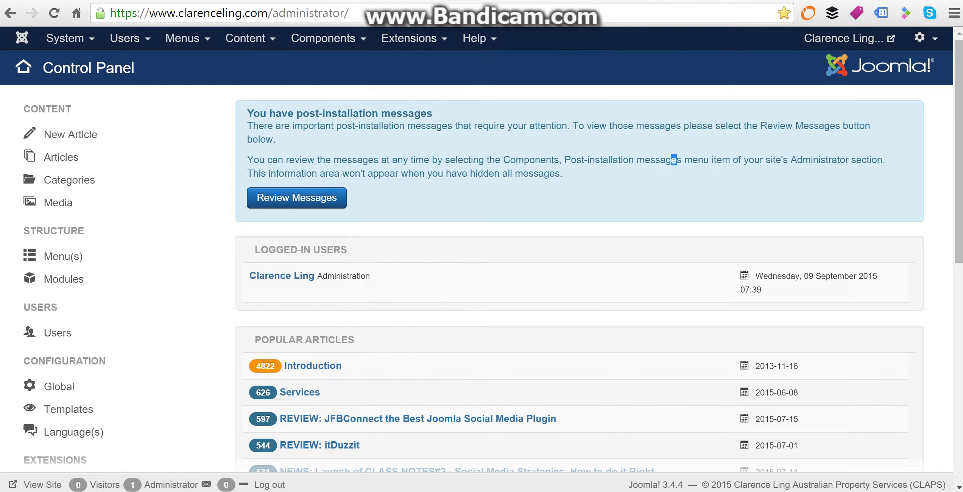
pyautogui.hotkey('ctrl', 'l')
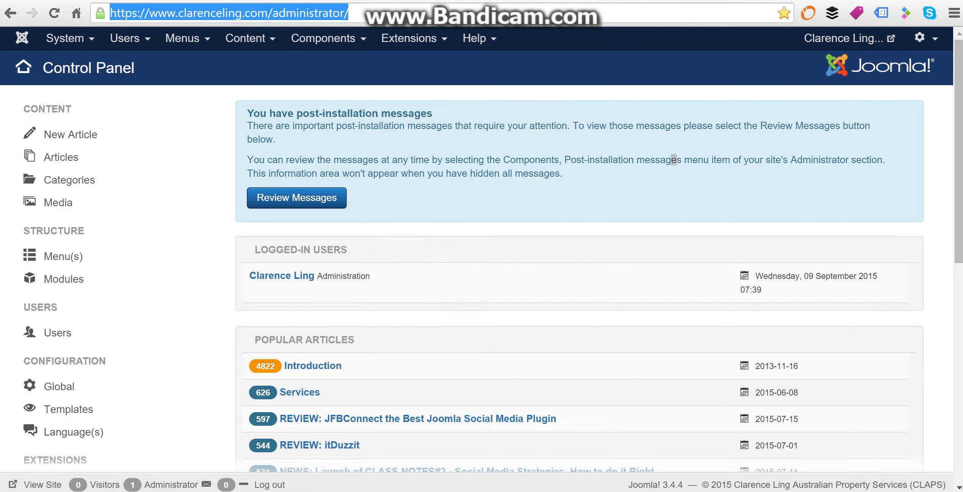
pyautogui.write('www.m')
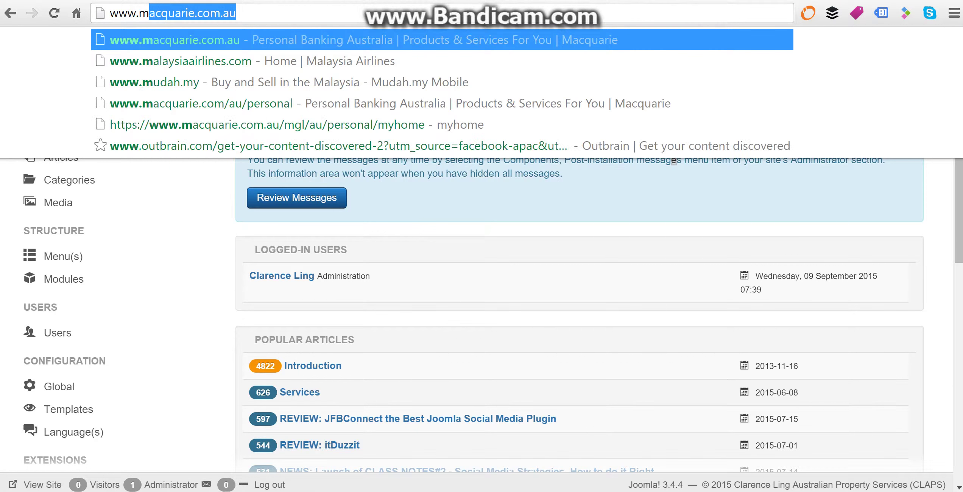
# Go to netorigin.com.au, log in to the client area and view the hosting services.
pyautogui.press('BackSpace')
pyautogui.press('BackSpace')
pyautogui.write('netorigin.com.au')
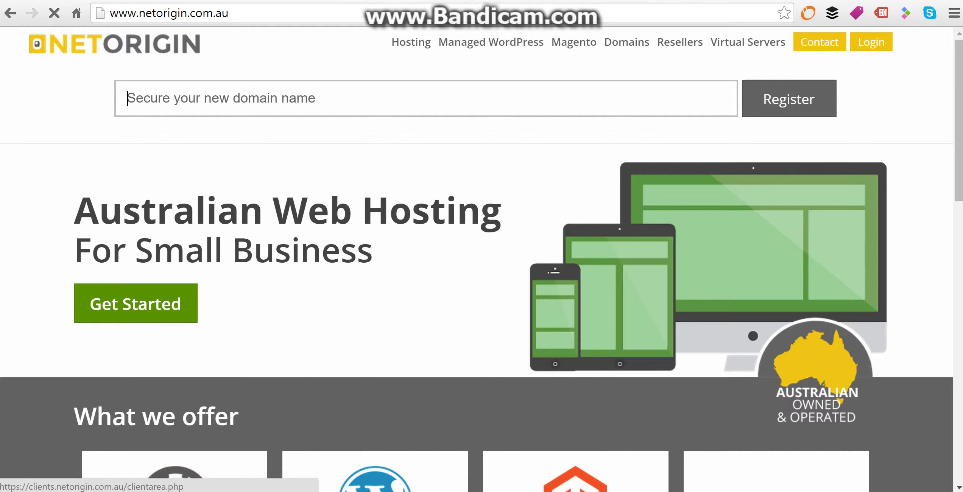
pyautogui.click(871, 42)
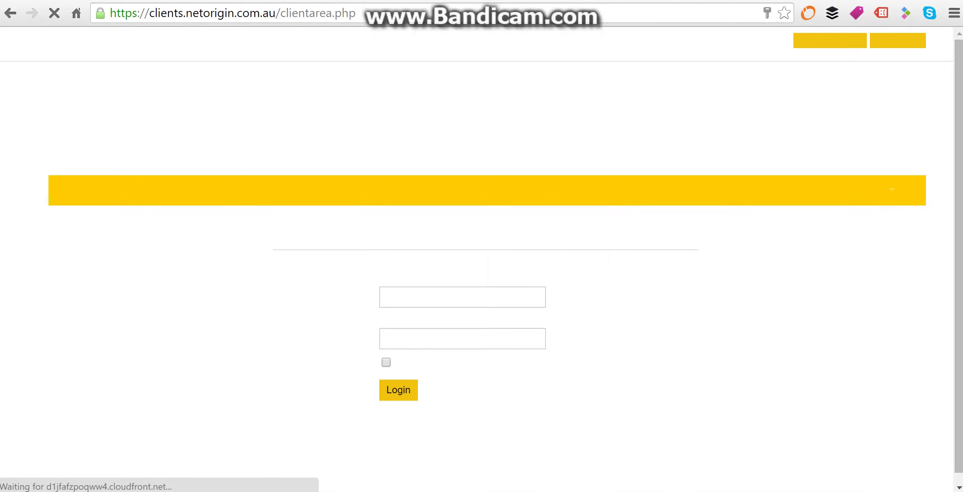
pyautogui.click(398, 391)
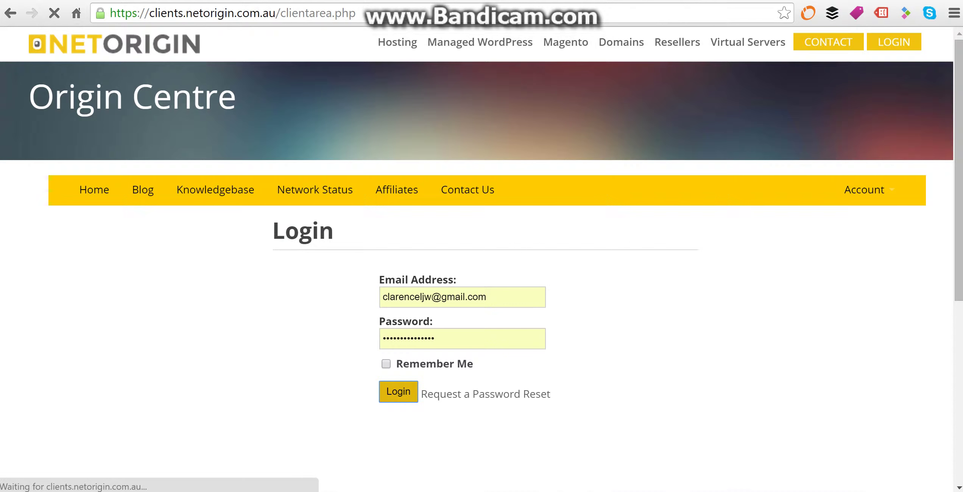
pyautogui.click(166, 334)
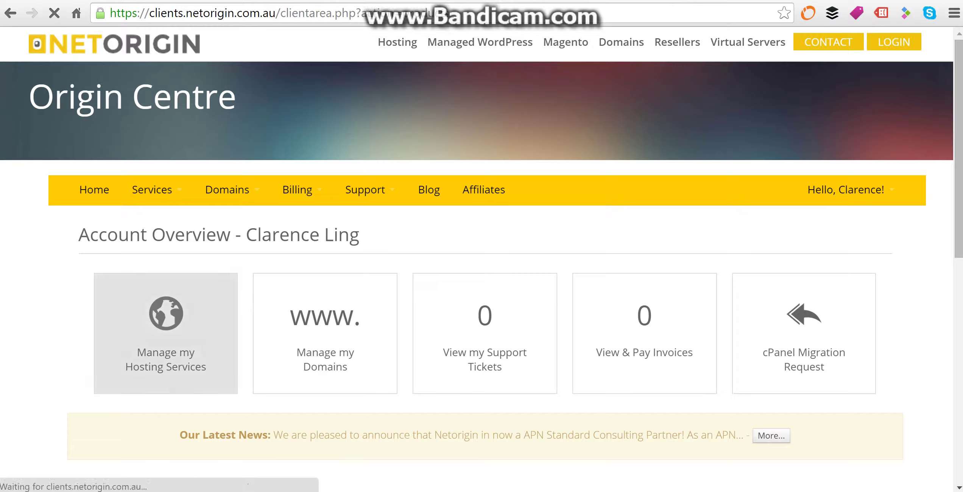
# Open the Web Hosting - Pro service details and highlight disk usage 1118MB/10240MB and bandwidth 782MB/204800MB.
pyautogui.click(781, 369)
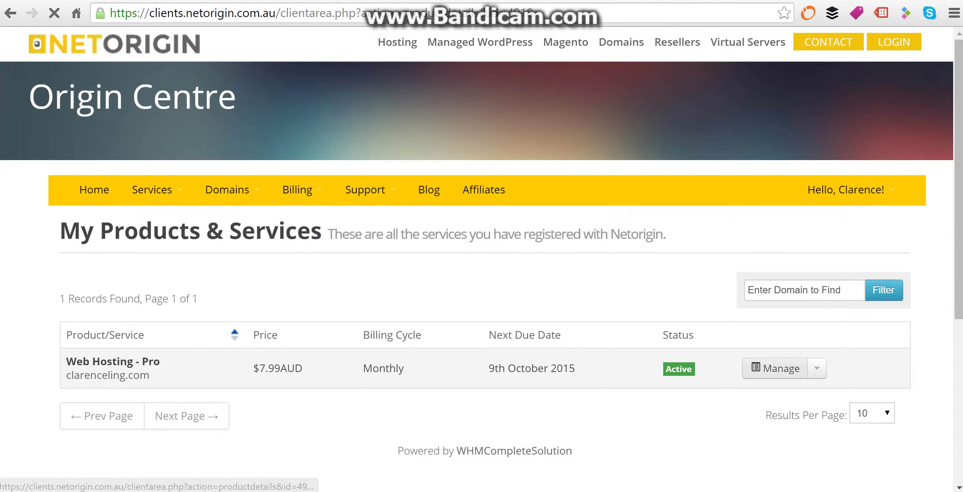
pyautogui.scroll(-5, 782, 369)
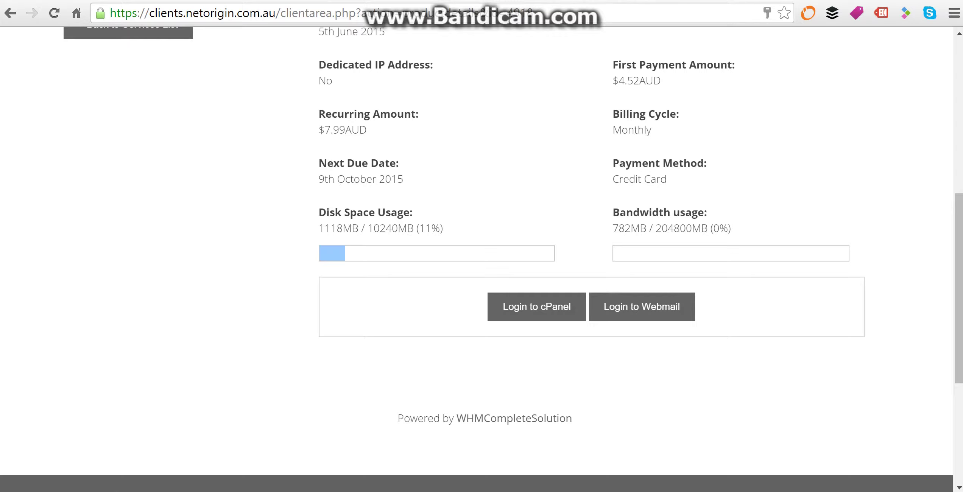
pyautogui.moveTo(330, 212); pyautogui.dragTo(738, 229)
pyautogui.moveTo(731, 229); pyautogui.dragTo(415, 212)
pyautogui.scroll(10, 482, 246)
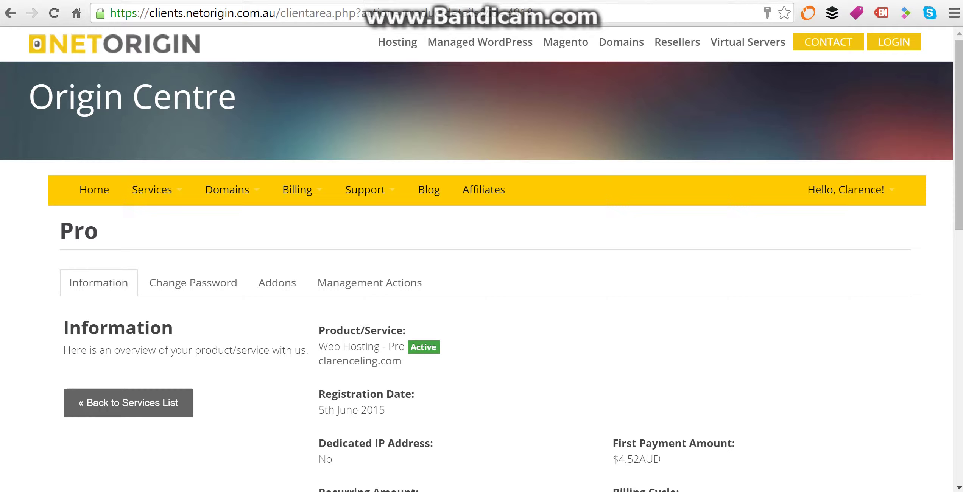
pyautogui.hotkey('ctrl', 'l')
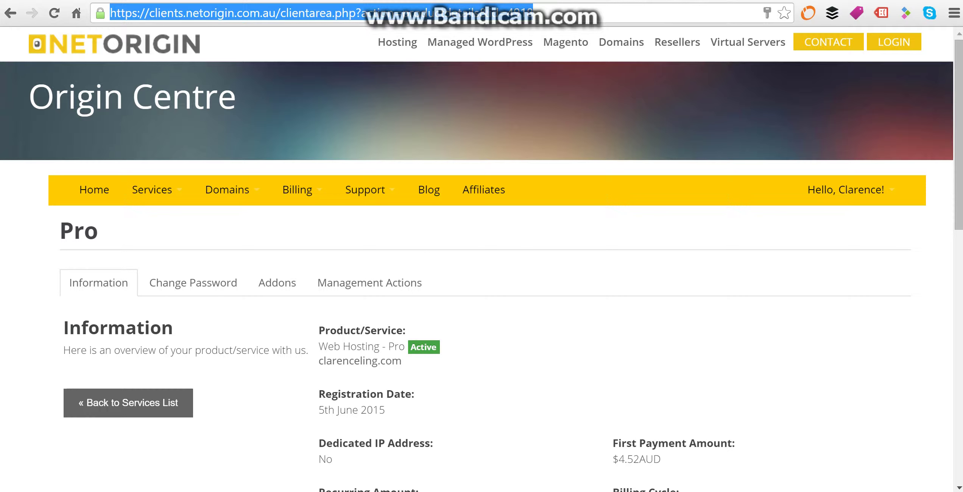
pyautogui.write('www.ac')
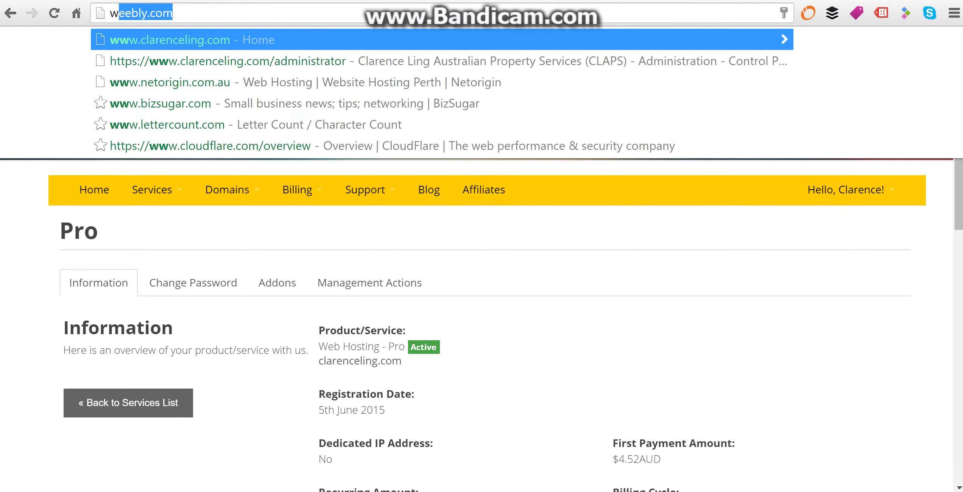
pyautogui.write('yba')
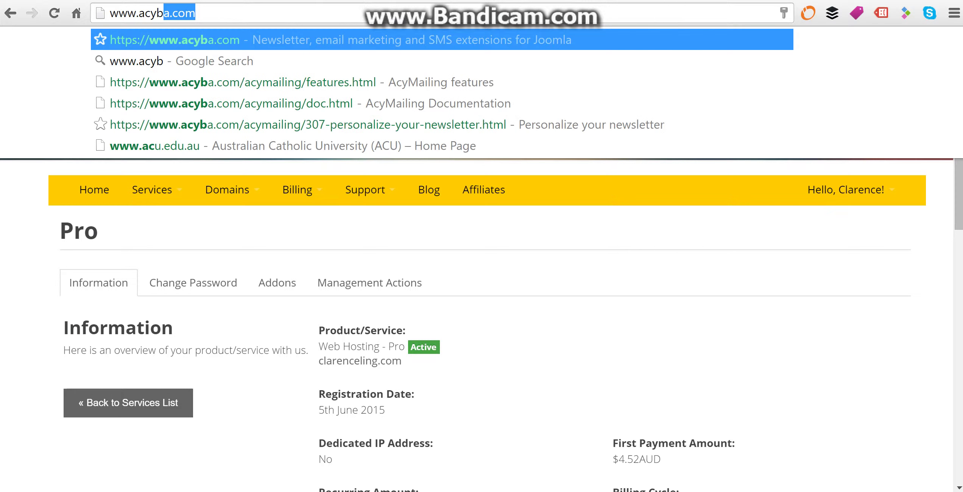
pyautogui.press('Return')
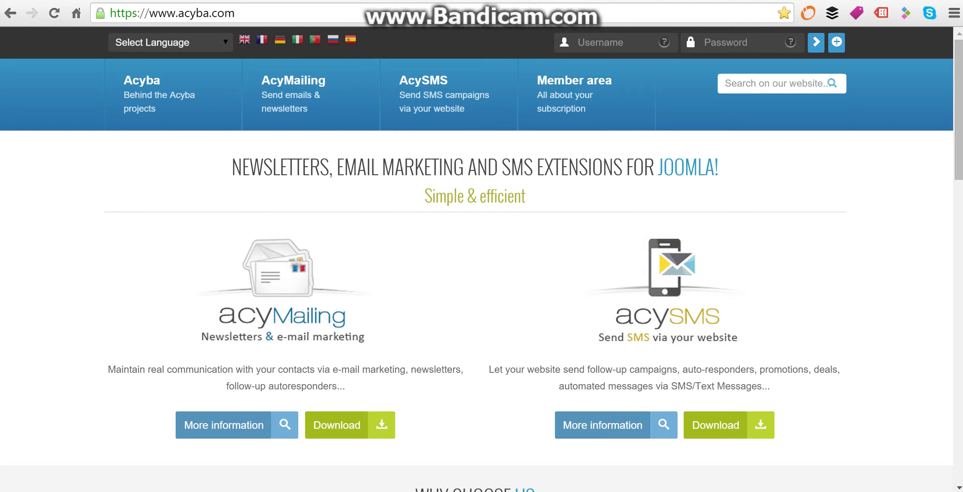
pyautogui.click(337, 425)
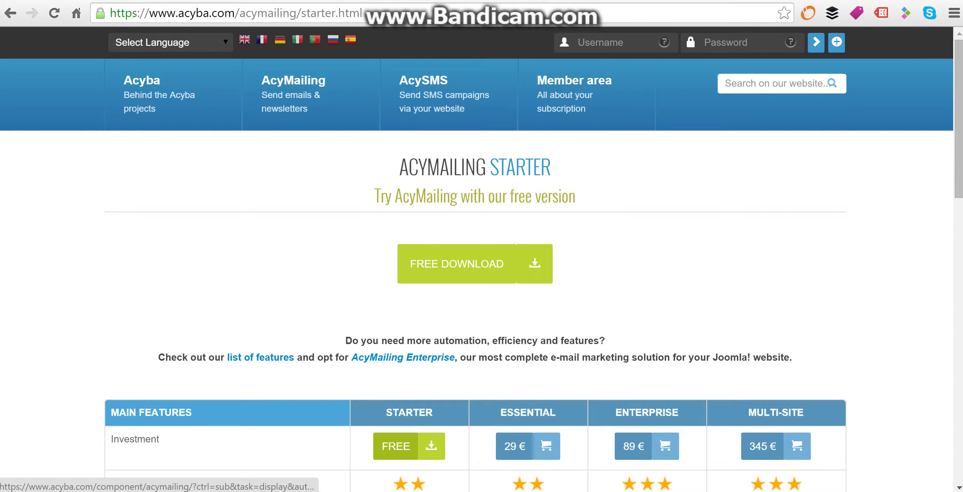
pyautogui.click(456, 264)
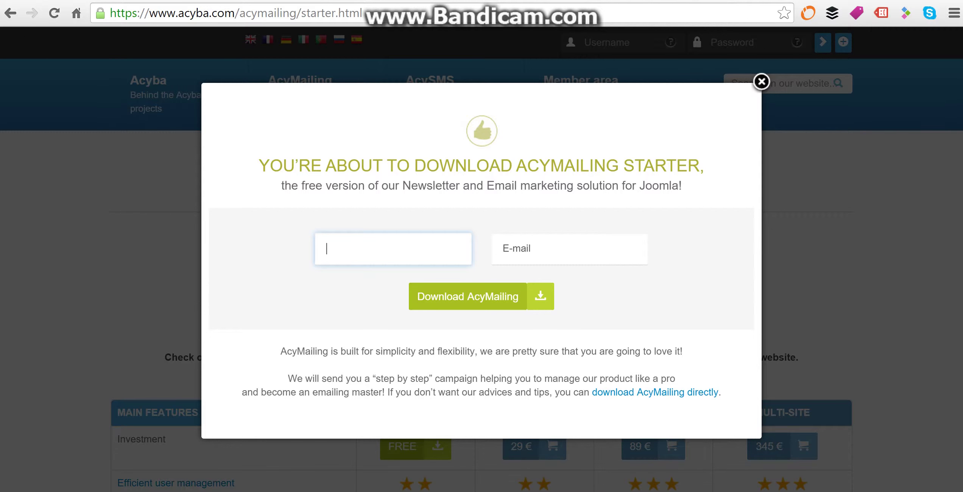
pyautogui.press('Escape')
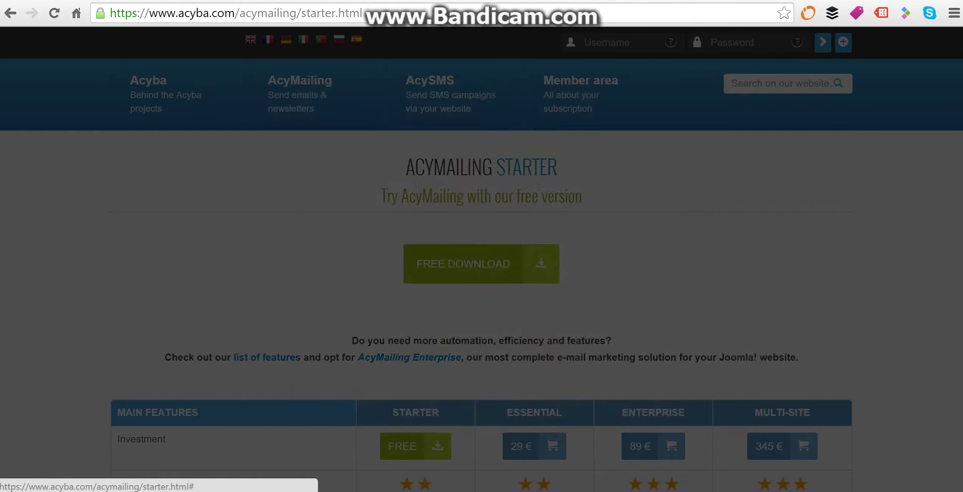
pyautogui.scroll(-5, 482, 265)
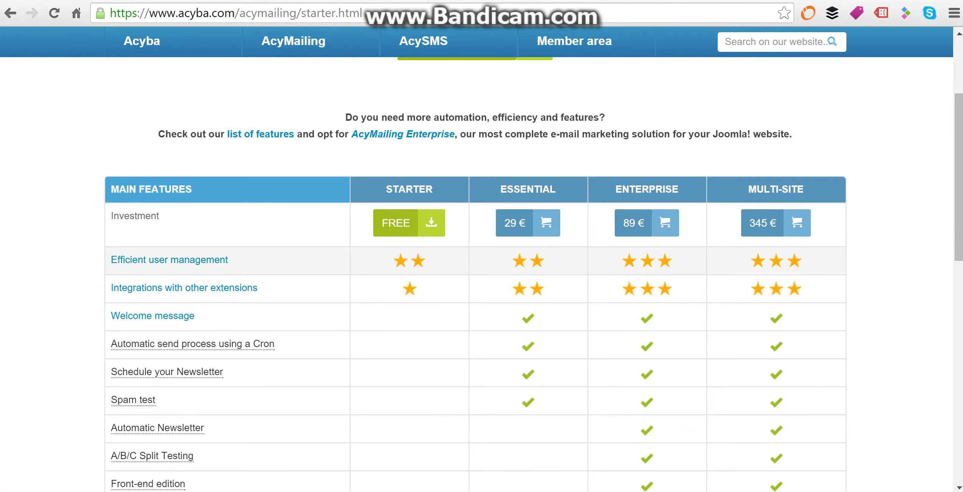
pyautogui.scroll(-2, 481, 265)
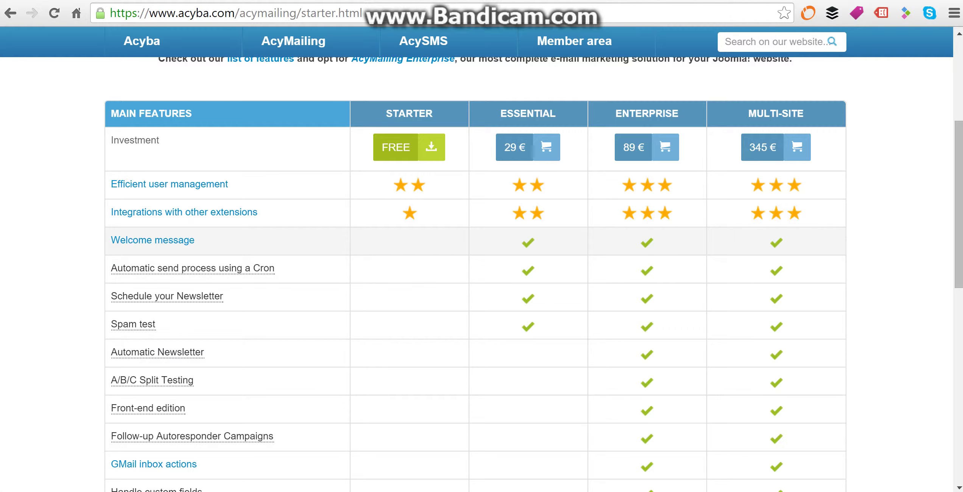
pyautogui.scroll(-2, 482, 265)
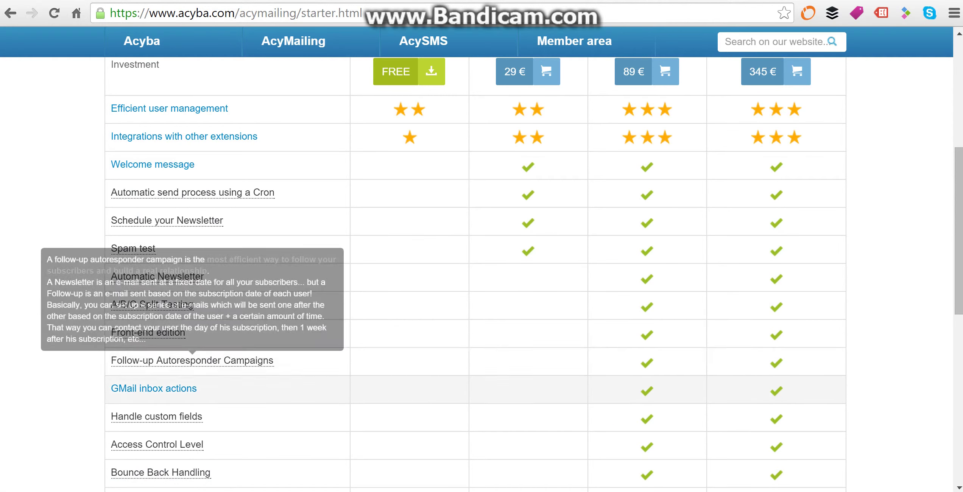
pyautogui.moveTo(192, 360)
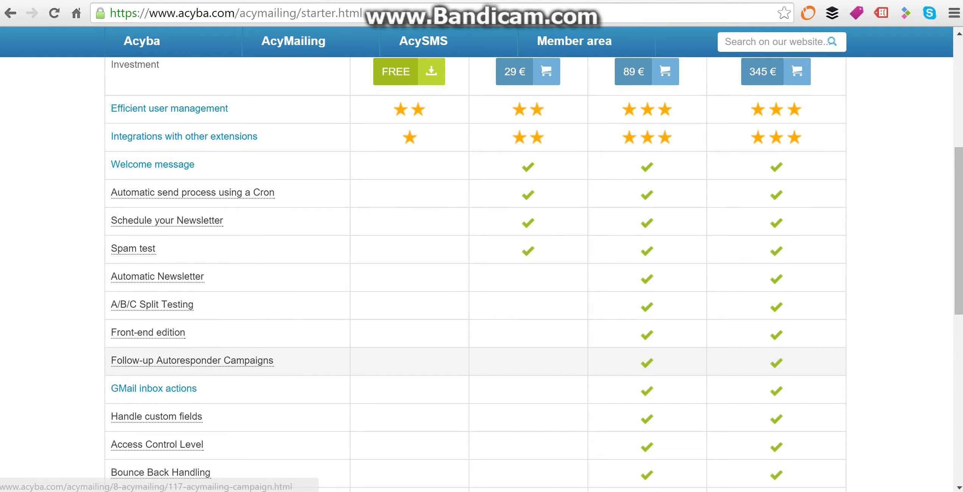
pyautogui.scroll(-3, 192, 359)
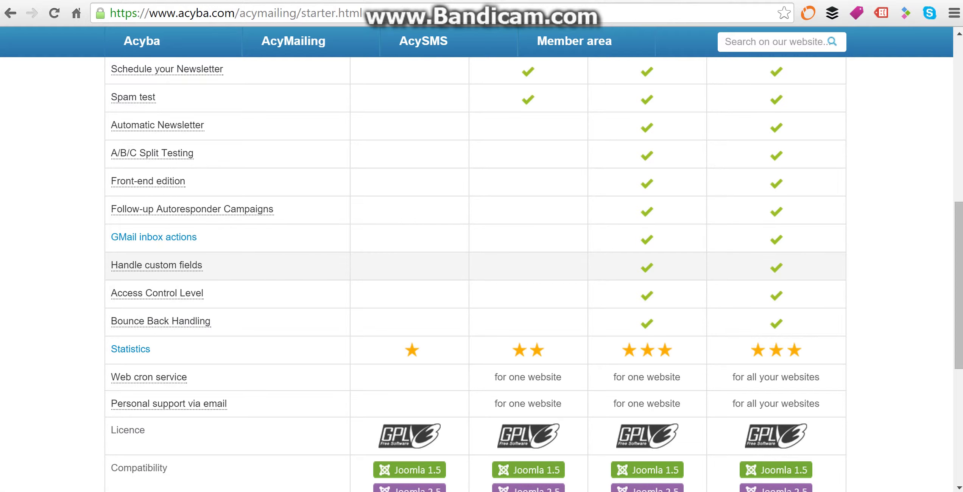
pyautogui.scroll(5, 475, 240)
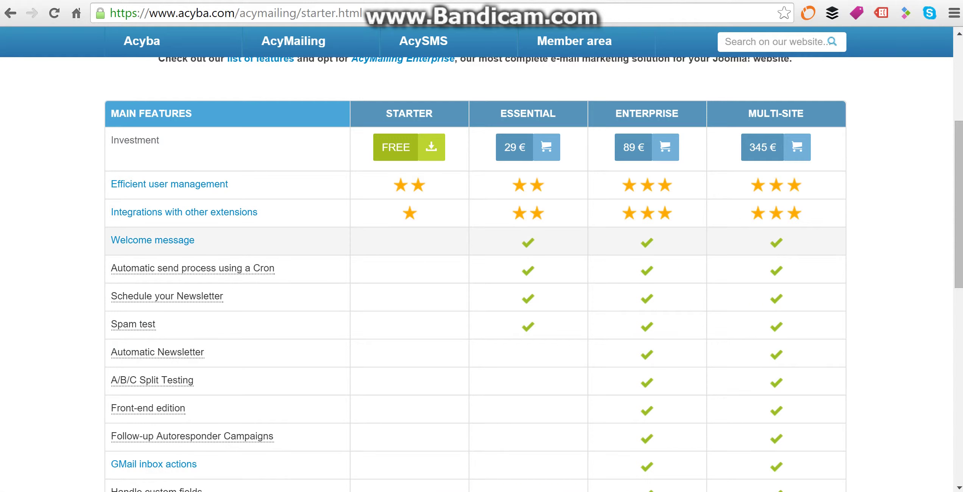
pyautogui.scroll(2, 763, 228)
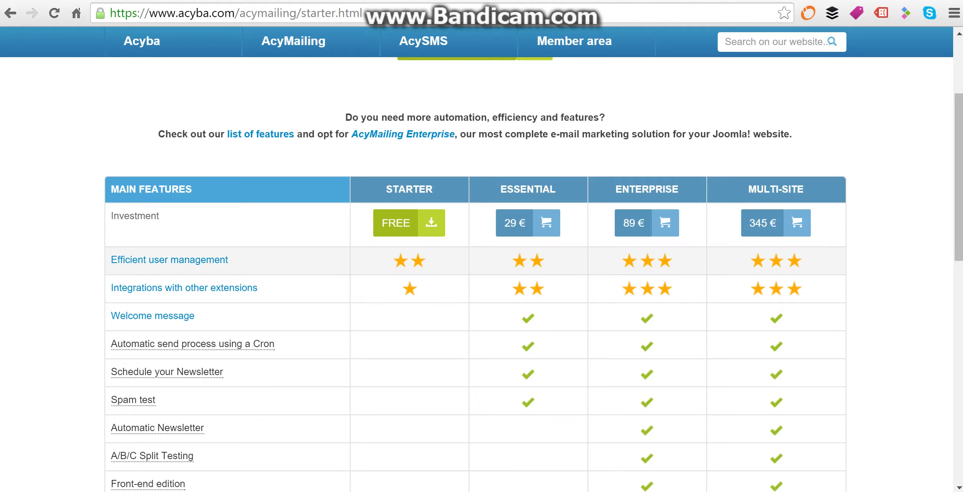
pyautogui.scroll(5, 481, 265)
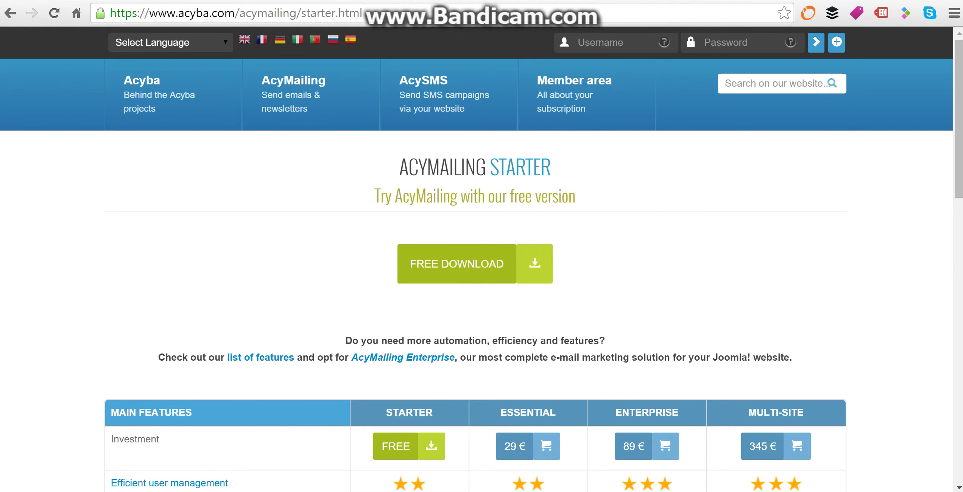
pyautogui.moveTo(273, 83)
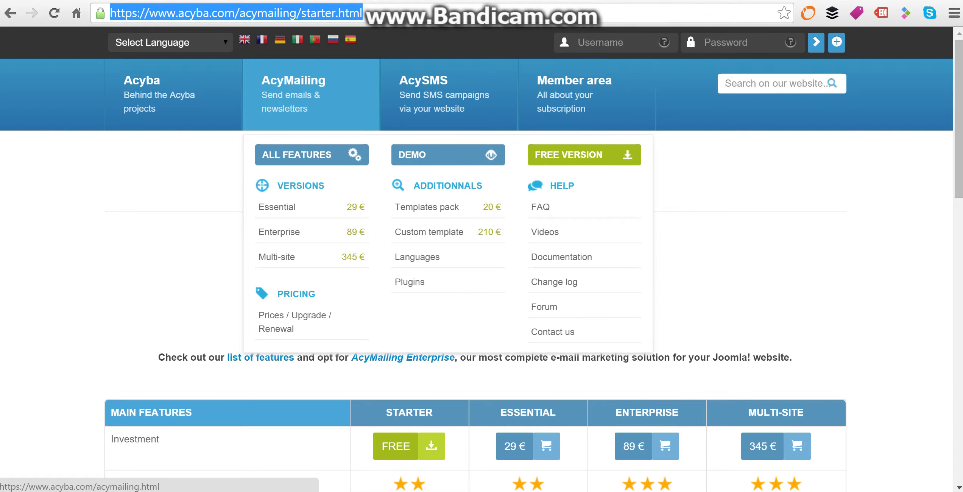
pyautogui.hotkey('ctrl', 'l')
pyautogui.write('www.clarenceling.com')
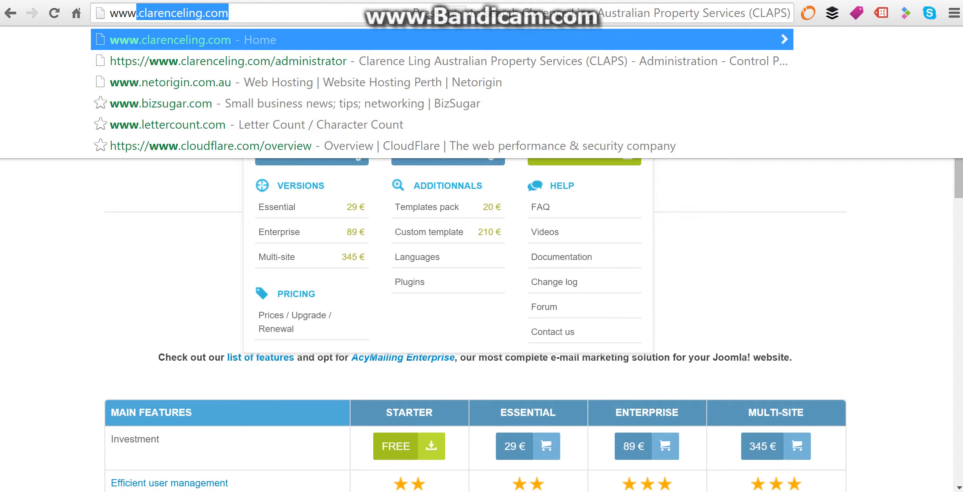
pyautogui.press('Return')
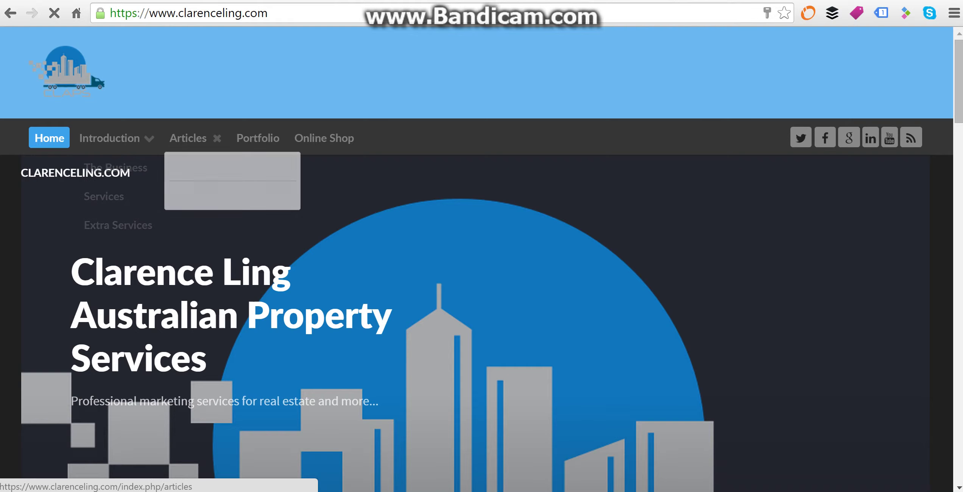
# Open the Articles > News listing and select the Acymailing REVIEW article.
pyautogui.moveTo(188, 138)
pyautogui.click(189, 196)
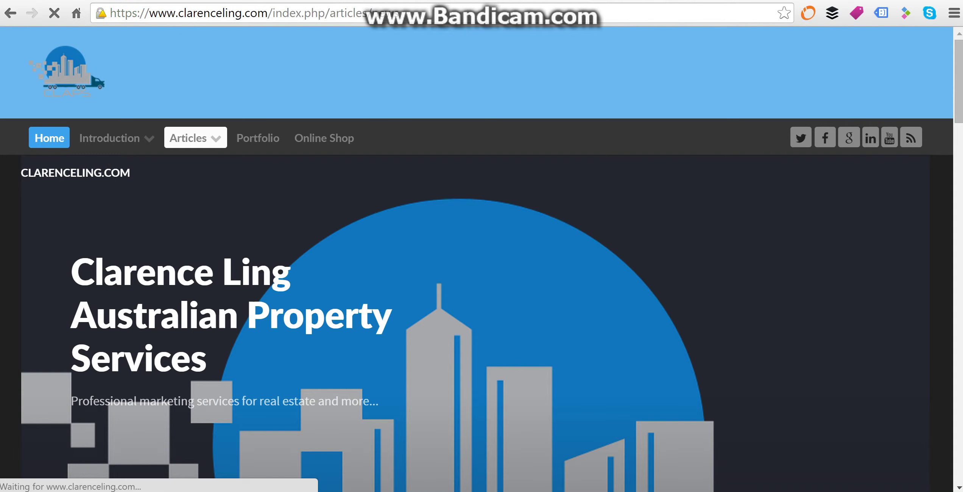
pyautogui.scroll(-6, 482, 265)
pyautogui.scroll(-10, 481, 265)
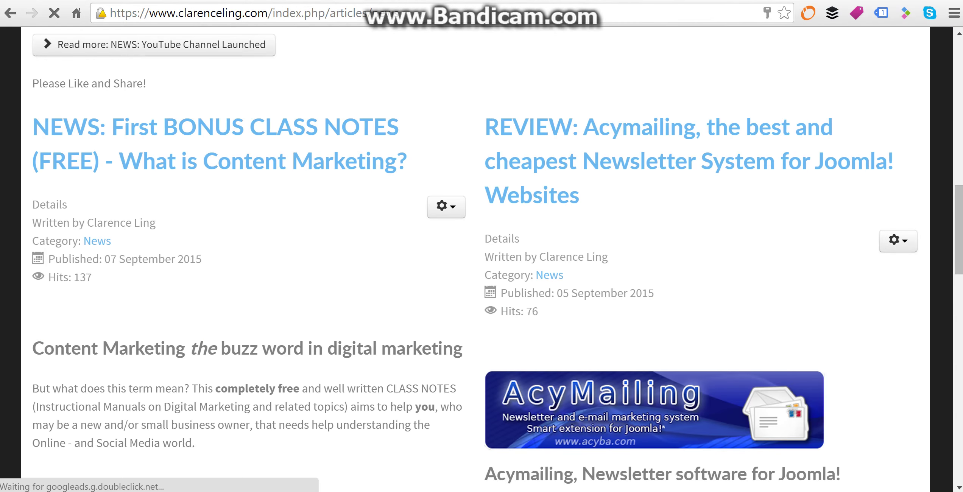
pyautogui.scroll(4, 482, 265)
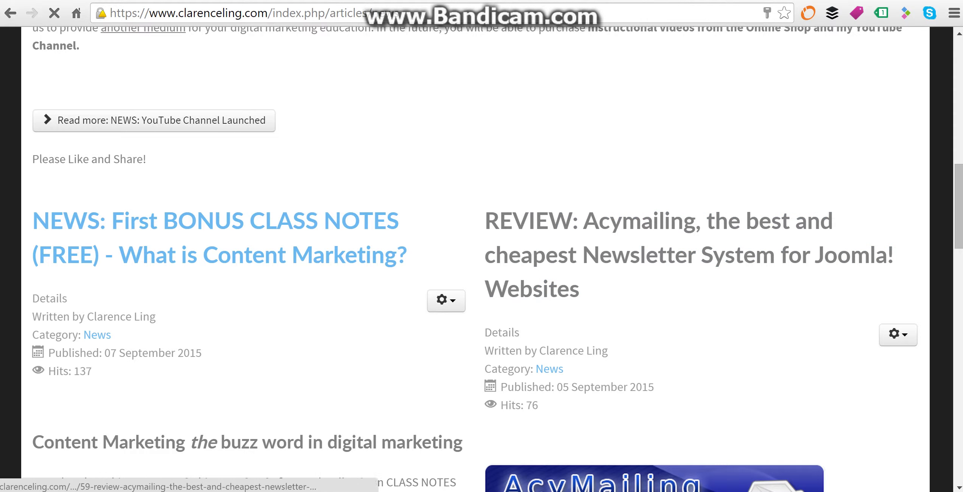
pyautogui.click(689, 254)
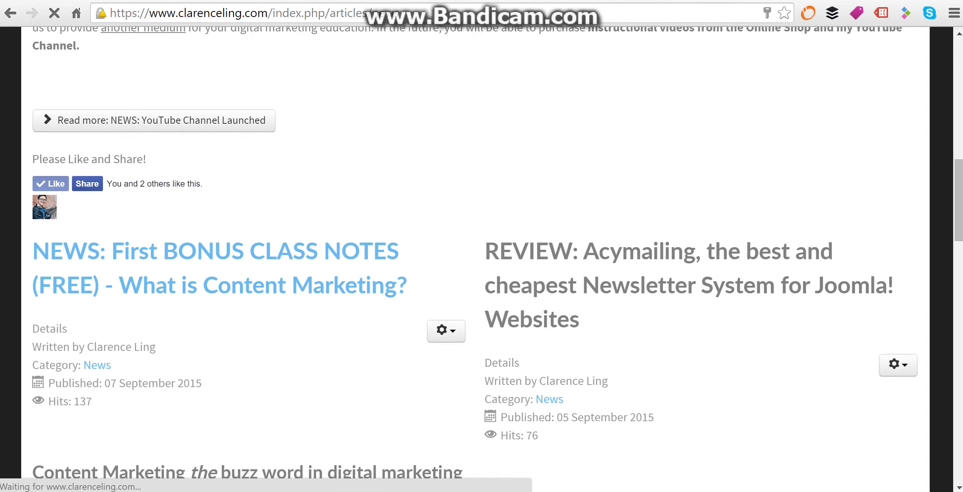
# Scroll down the review to its closing pros-and-cons summary.
pyautogui.scroll(-15, 475, 265)
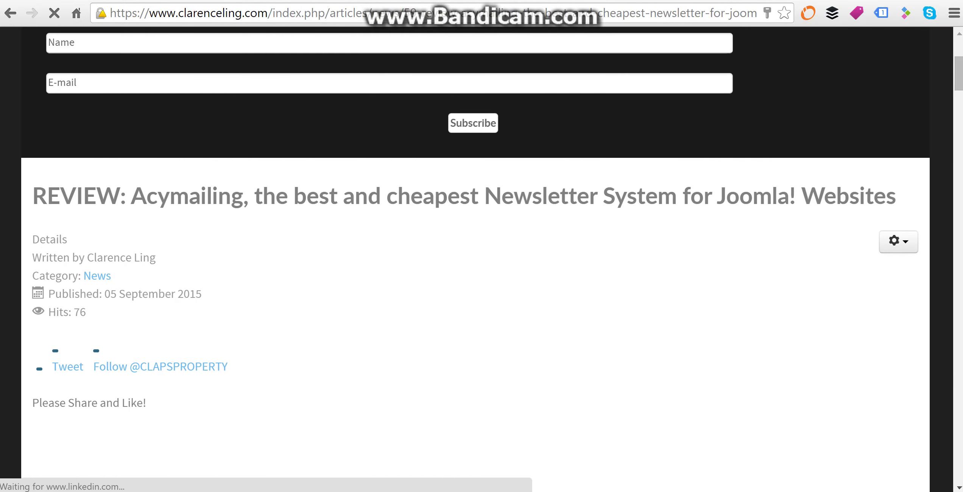
pyautogui.scroll(-20, 476, 265)
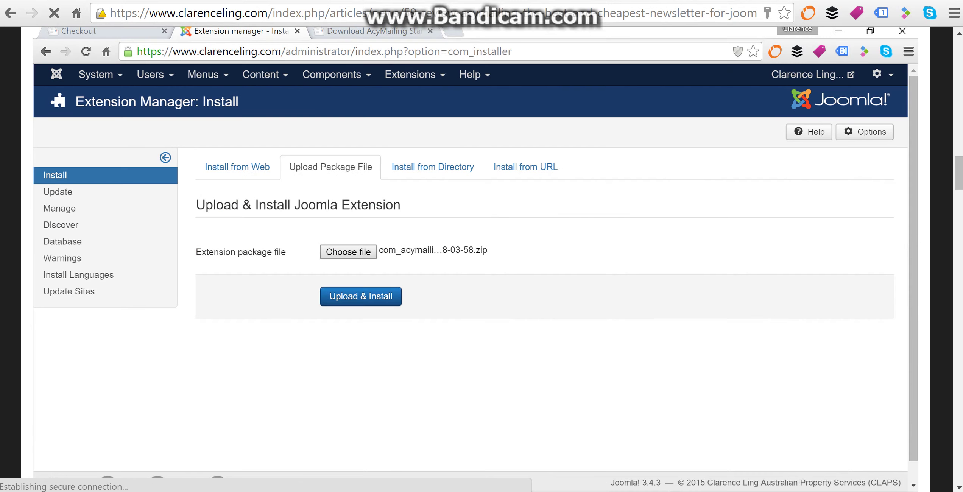
pyautogui.scroll(-20, 476, 265)
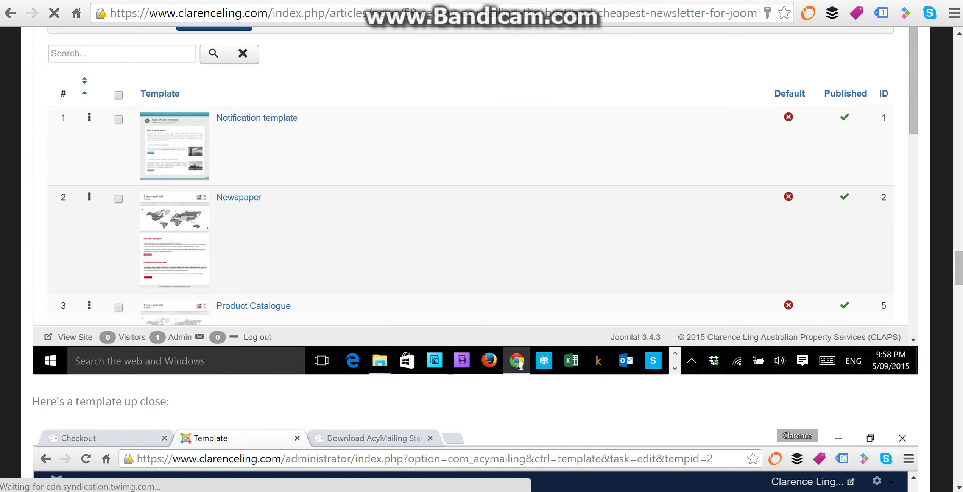
pyautogui.scroll(-20, 476, 265)
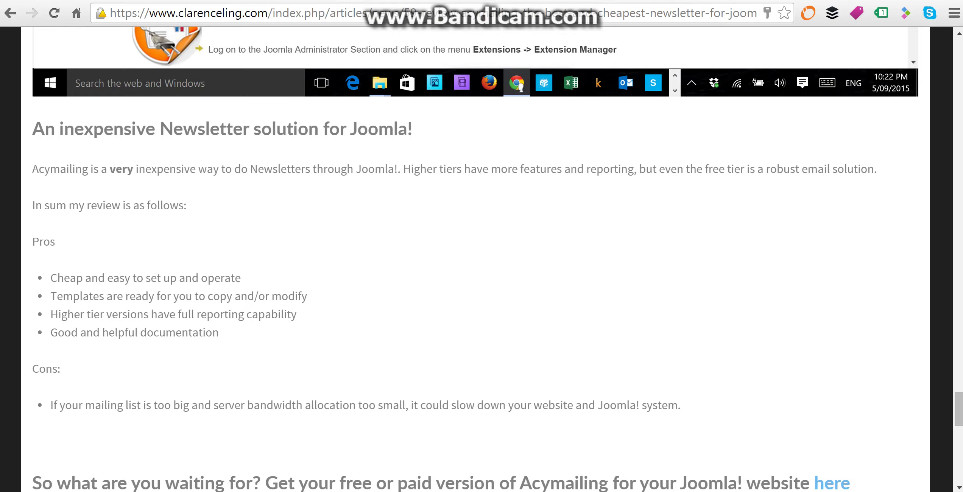
pyautogui.moveTo(50, 278); pyautogui.dragTo(240, 278)
pyautogui.moveTo(57, 296); pyautogui.dragTo(50, 314)
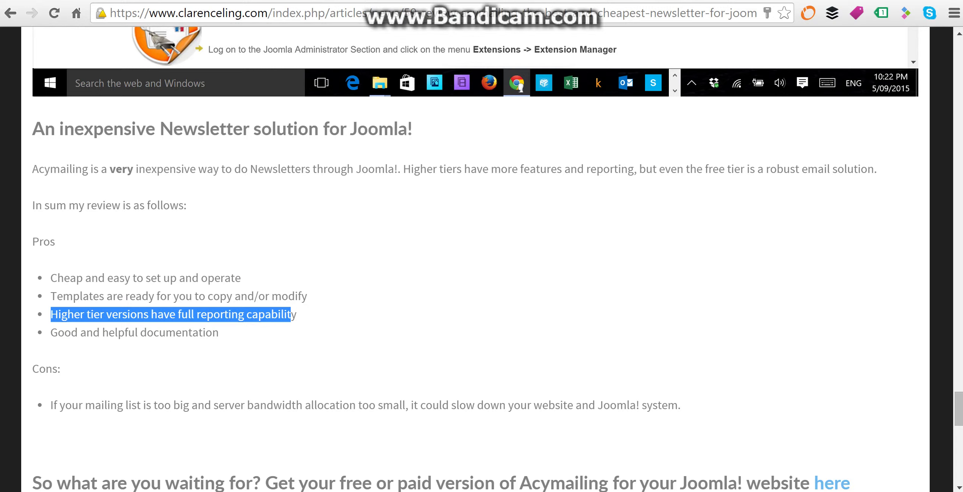
pyautogui.moveTo(219, 332); pyautogui.dragTo(51, 332)
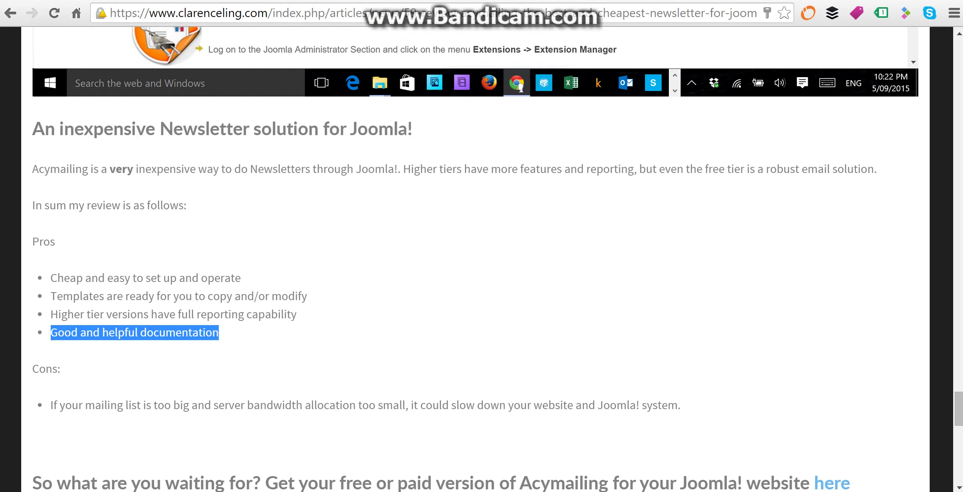
pyautogui.click(50, 332)
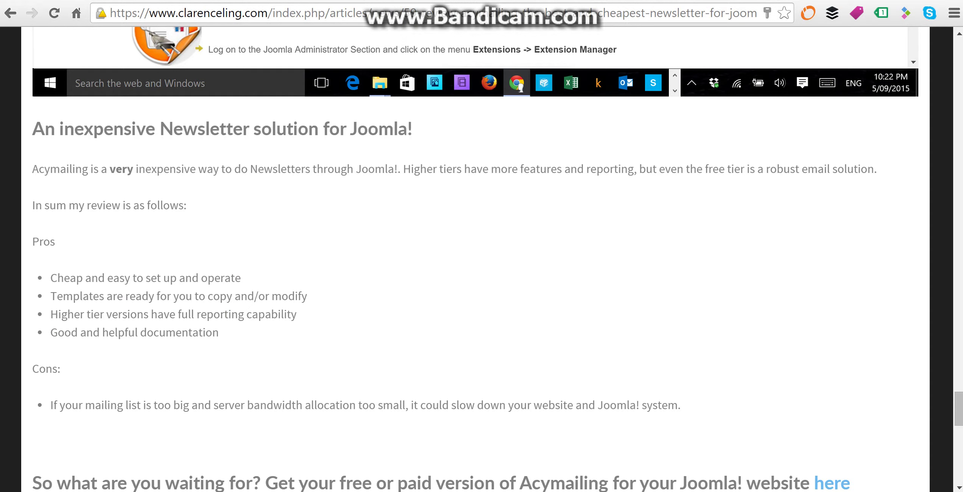
pyautogui.moveTo(50, 405); pyautogui.dragTo(341, 185)
pyautogui.scroll(-4, 681, 405)
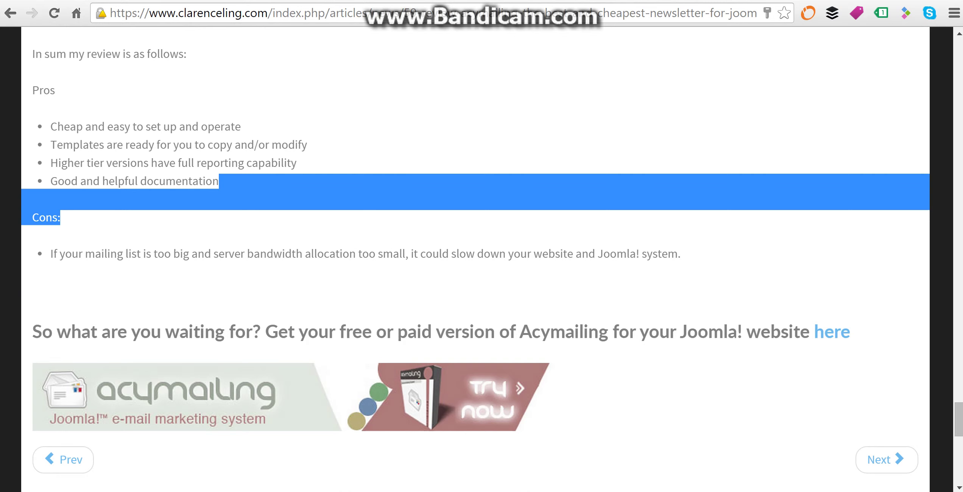
pyautogui.scroll(-2, 476, 259)
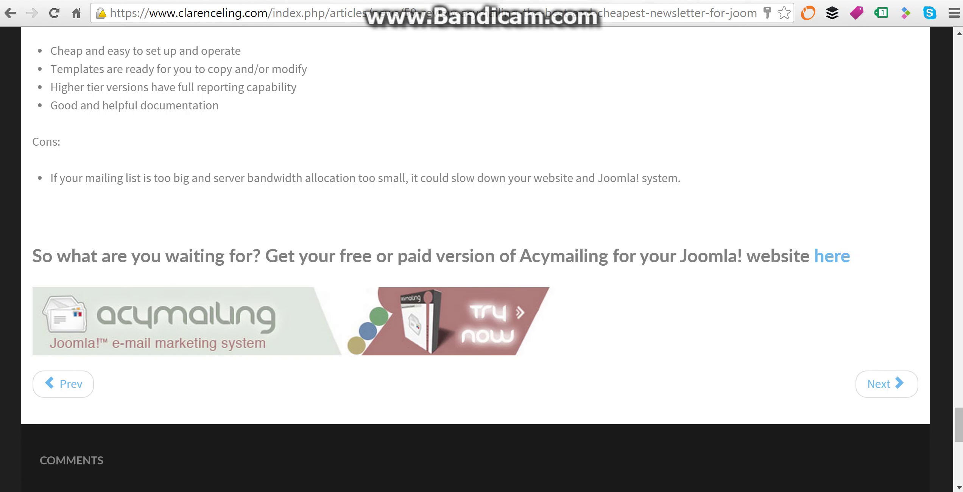
pyautogui.moveTo(800, 256); pyautogui.dragTo(814, 255)
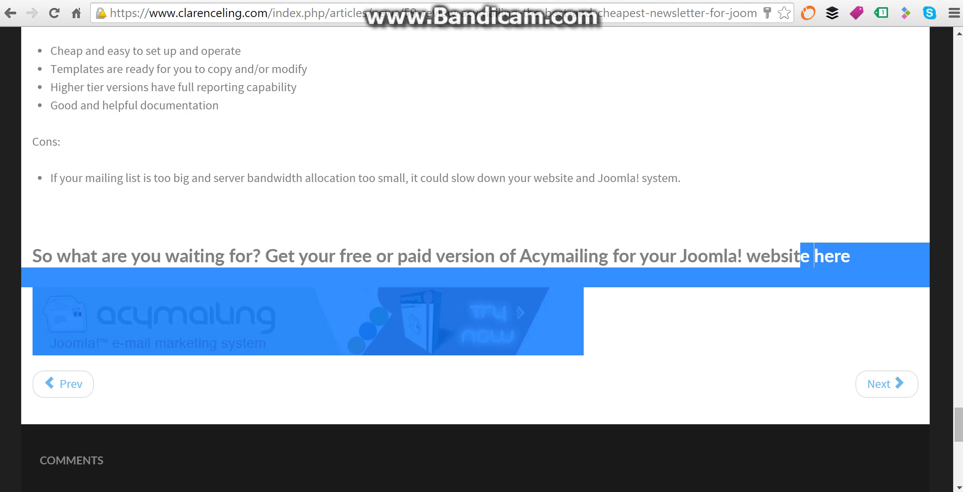
pyautogui.click(814, 256)
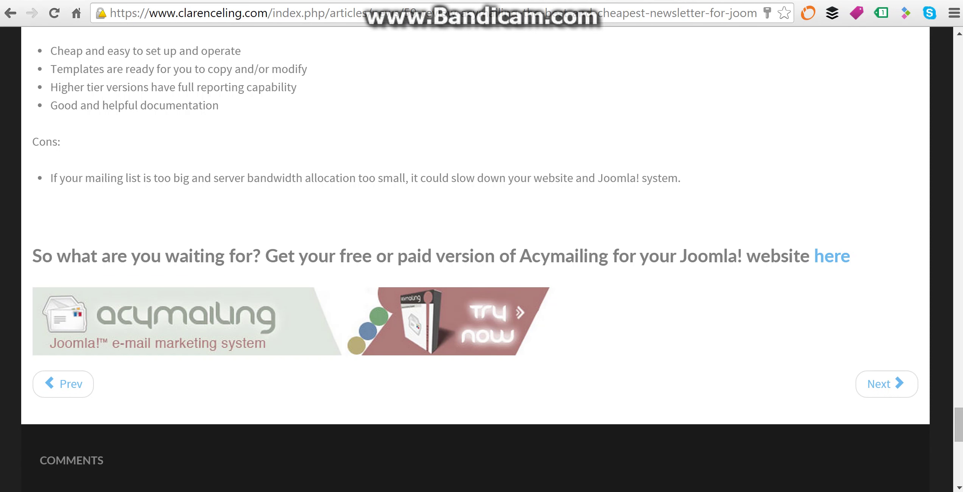